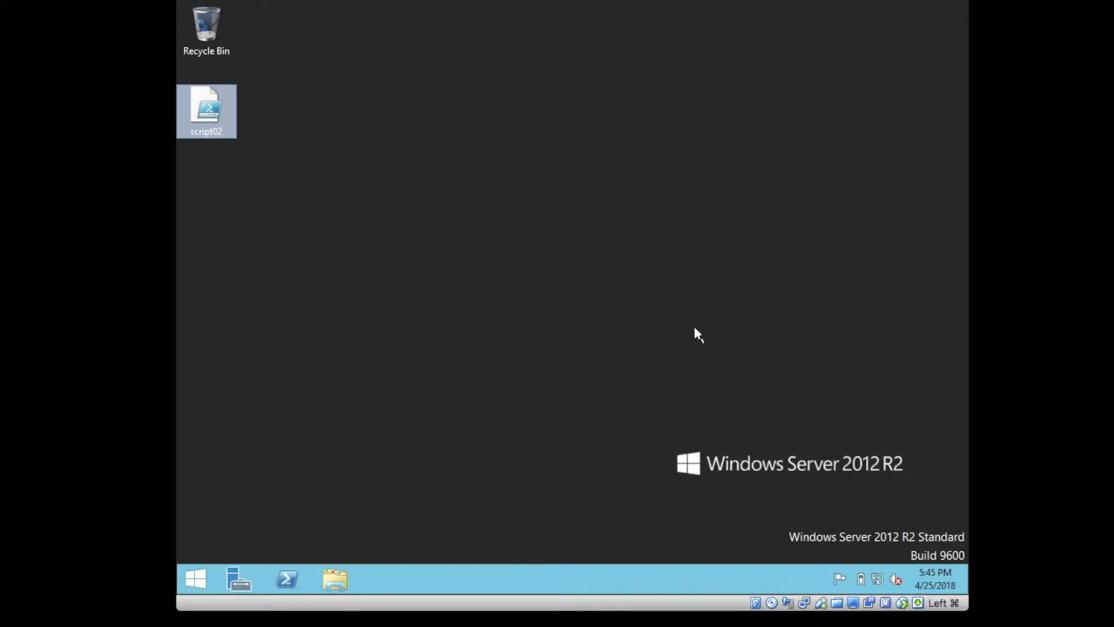
Open Server Manager and start the wizard for adding roles and features.
click(221, 578)
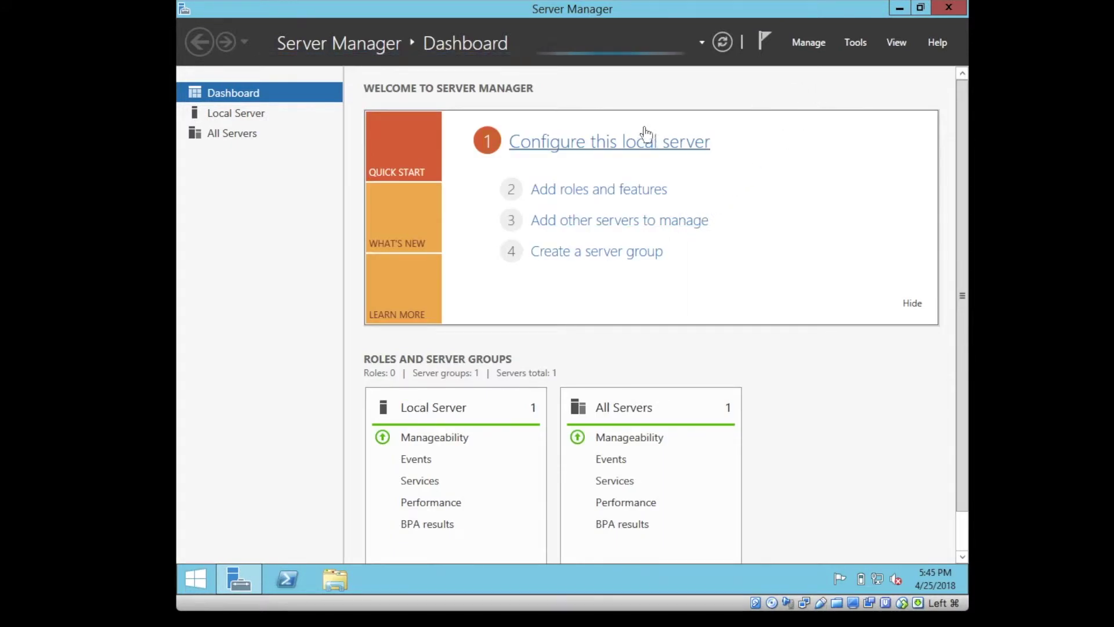
click(809, 47)
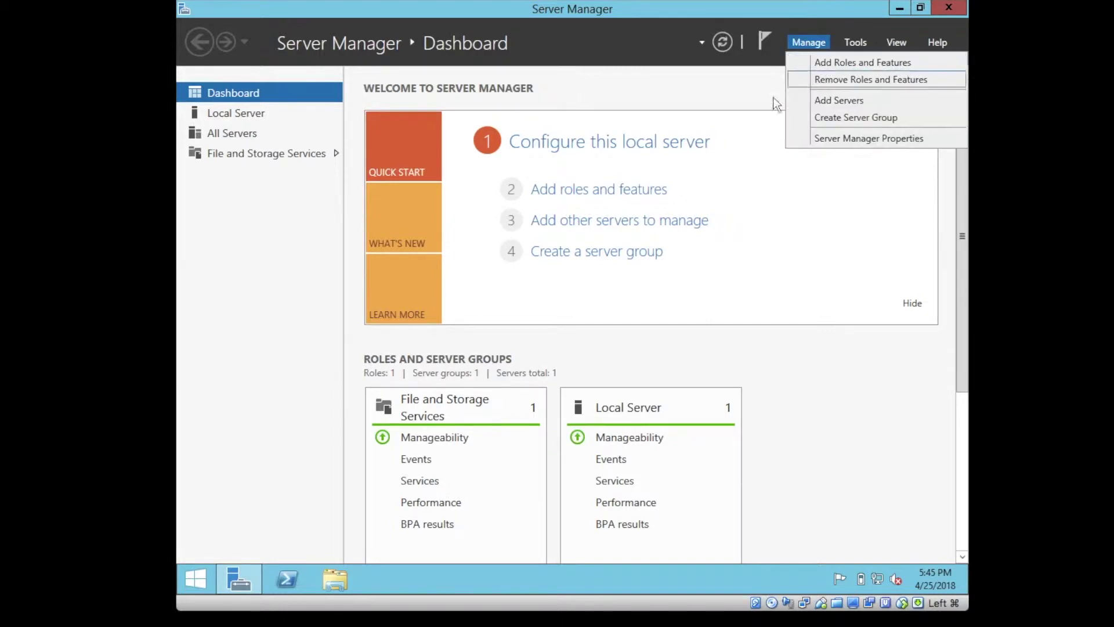
click(716, 162)
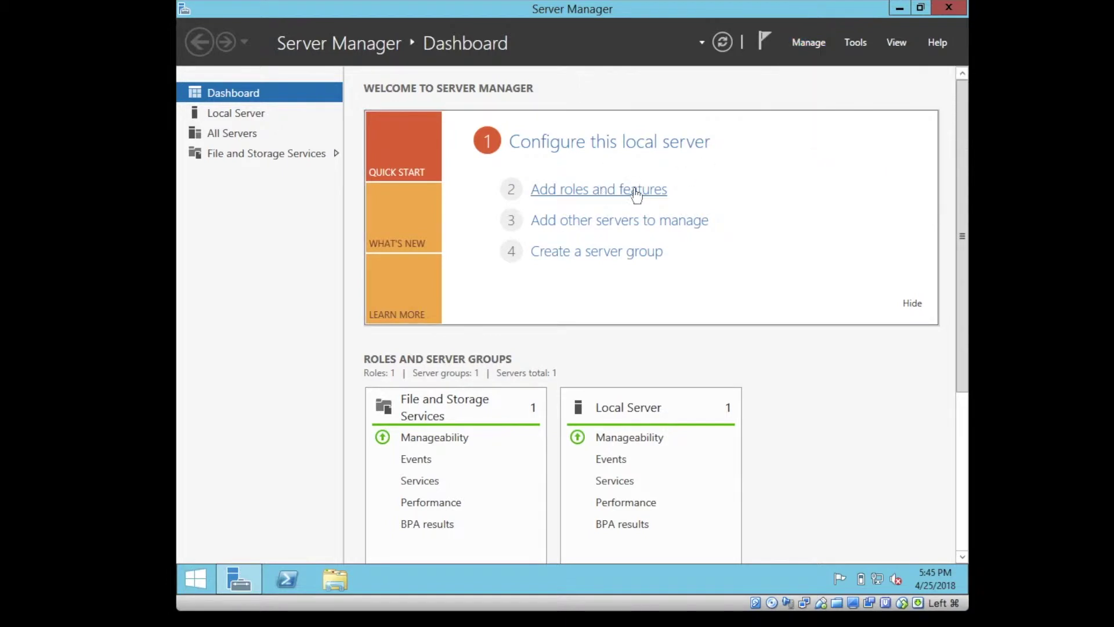
click(585, 200)
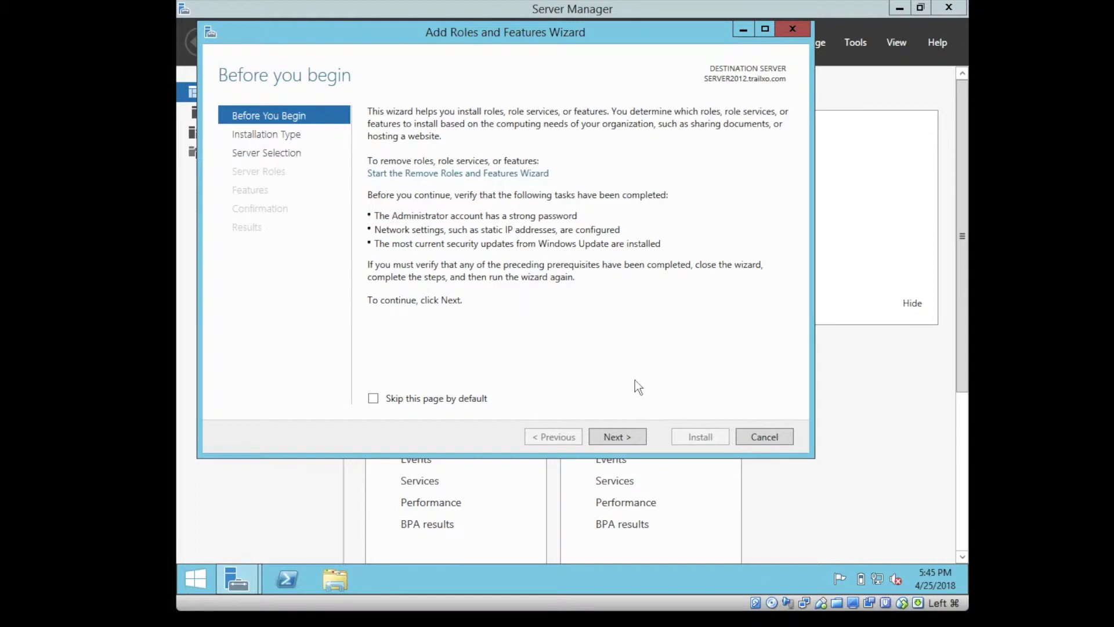
Choose a role-based or feature-based installation with SERVER2012.trailxo.com from the server pool as the destination.
click(618, 440)
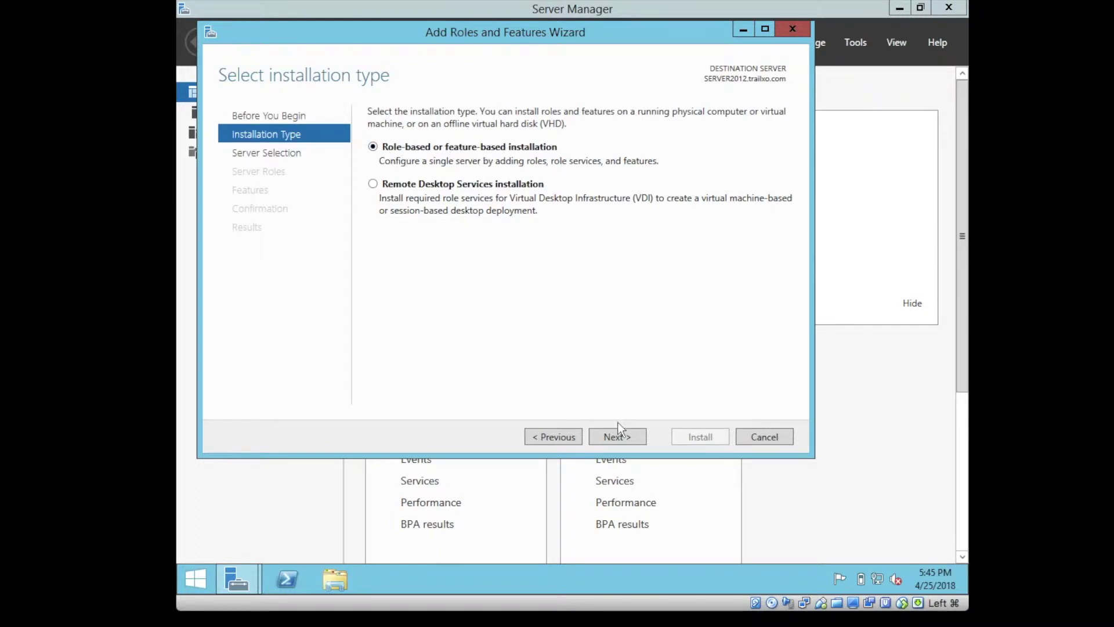
click(620, 436)
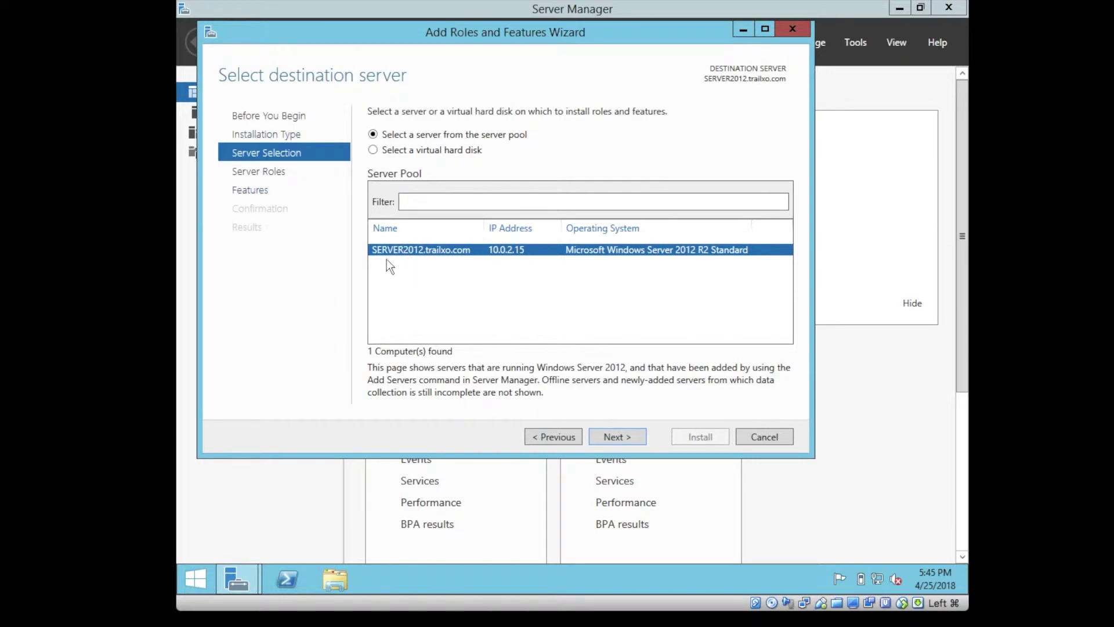
click(617, 437)
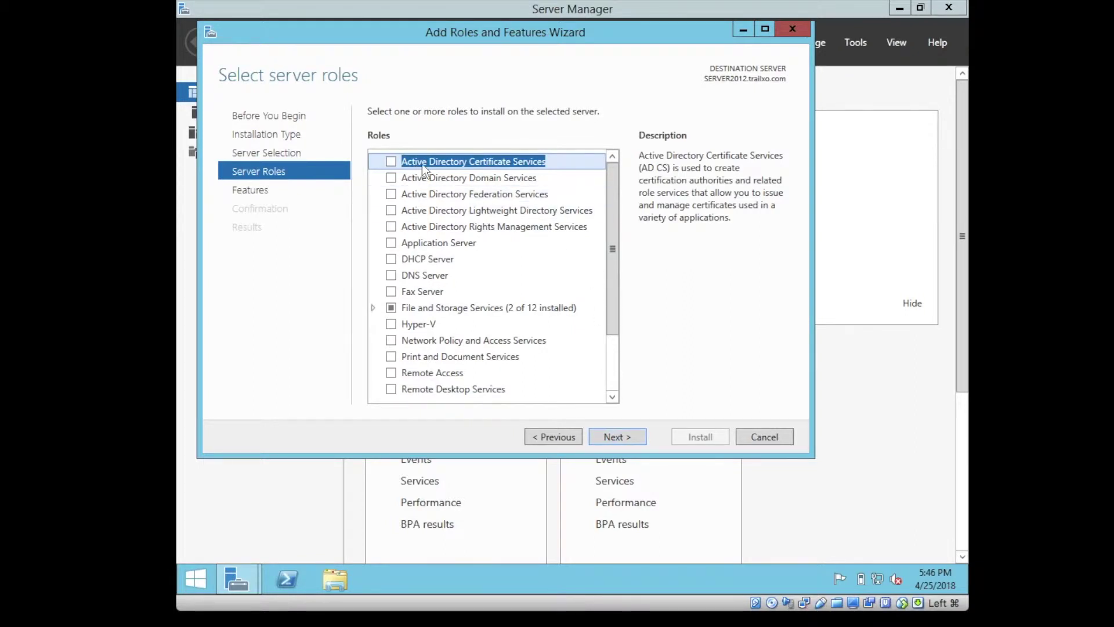
Select the Active Directory Domain Services role and add its required features, including the management tools.
click(478, 181)
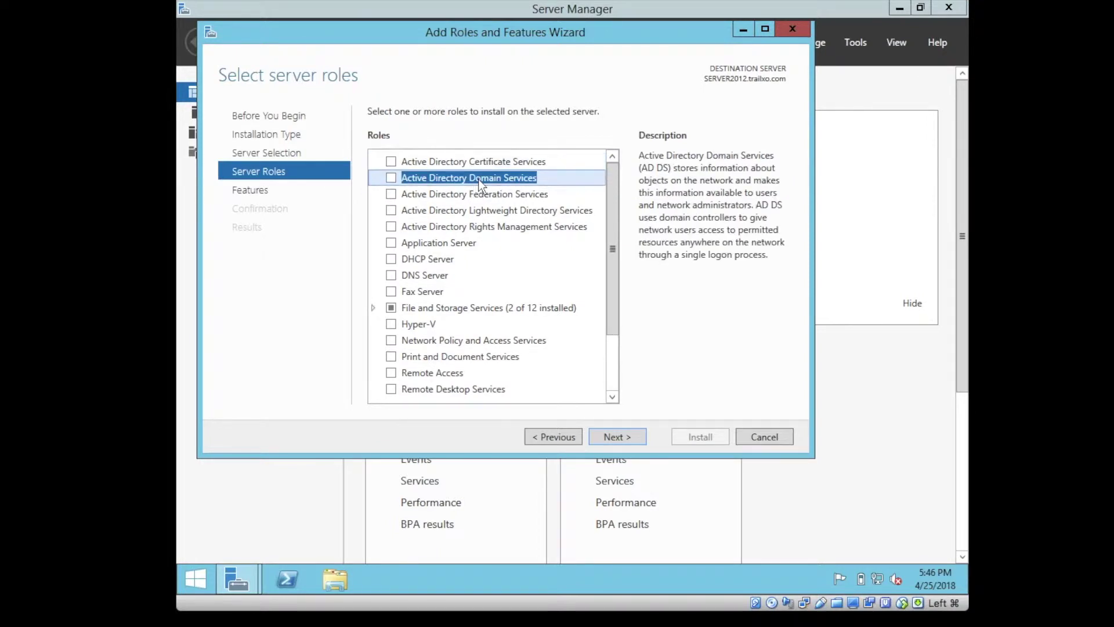
click(391, 178)
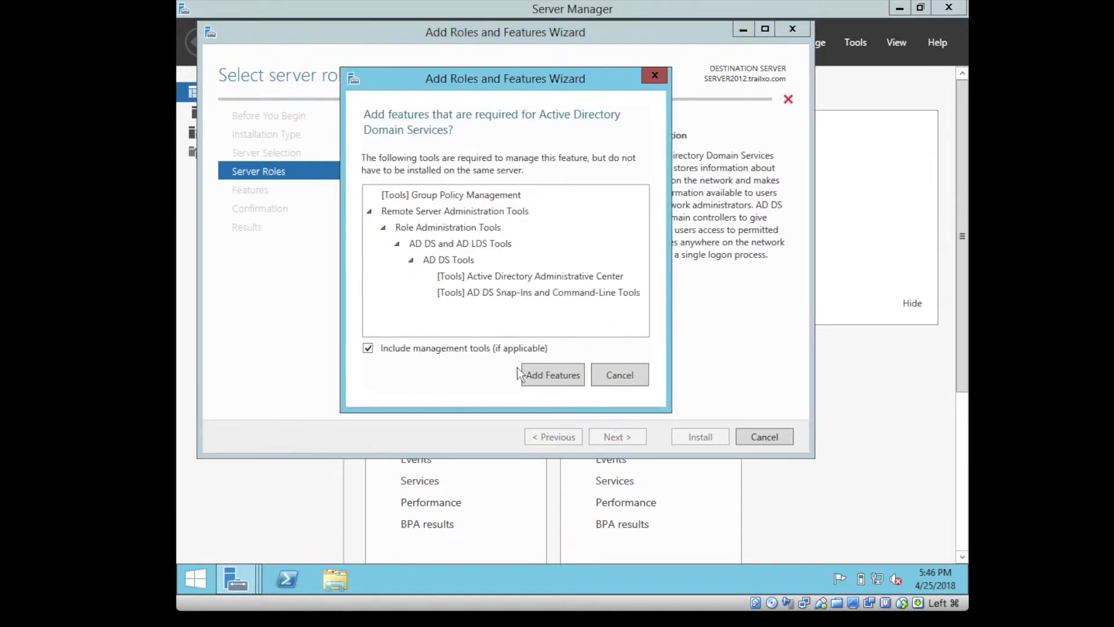
click(534, 377)
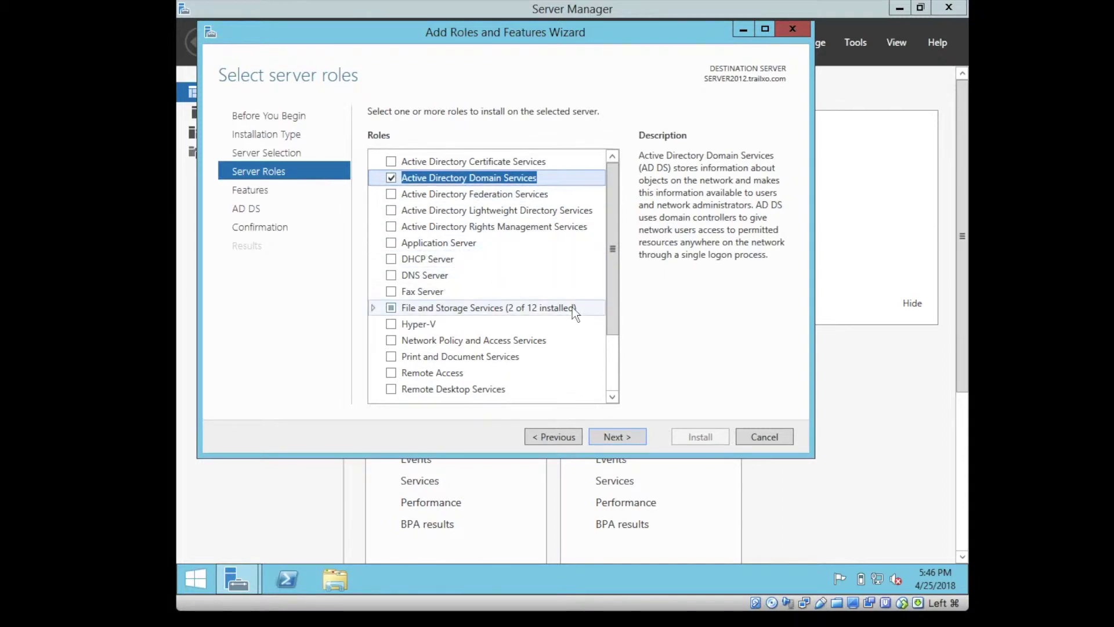
click(617, 437)
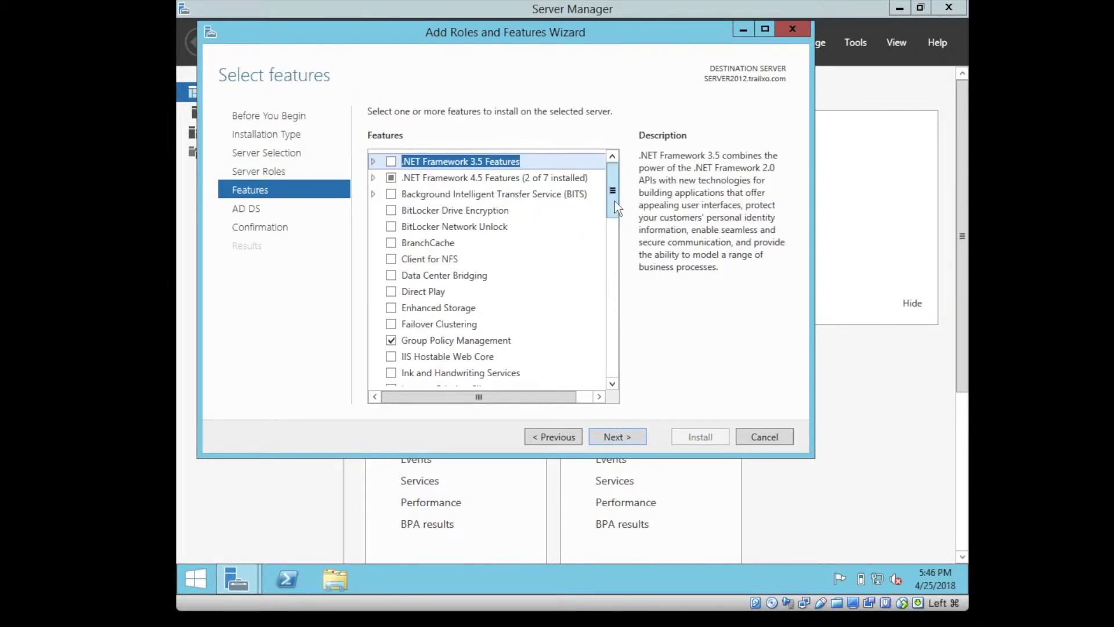
Keep the preselected features, install Active Directory Domain Services, and close the wizard while the installation runs.
mouse_move(615, 204)
mouse_down()
mouse_move(639, 394)
mouse_move(625, 163)
mouse_up()
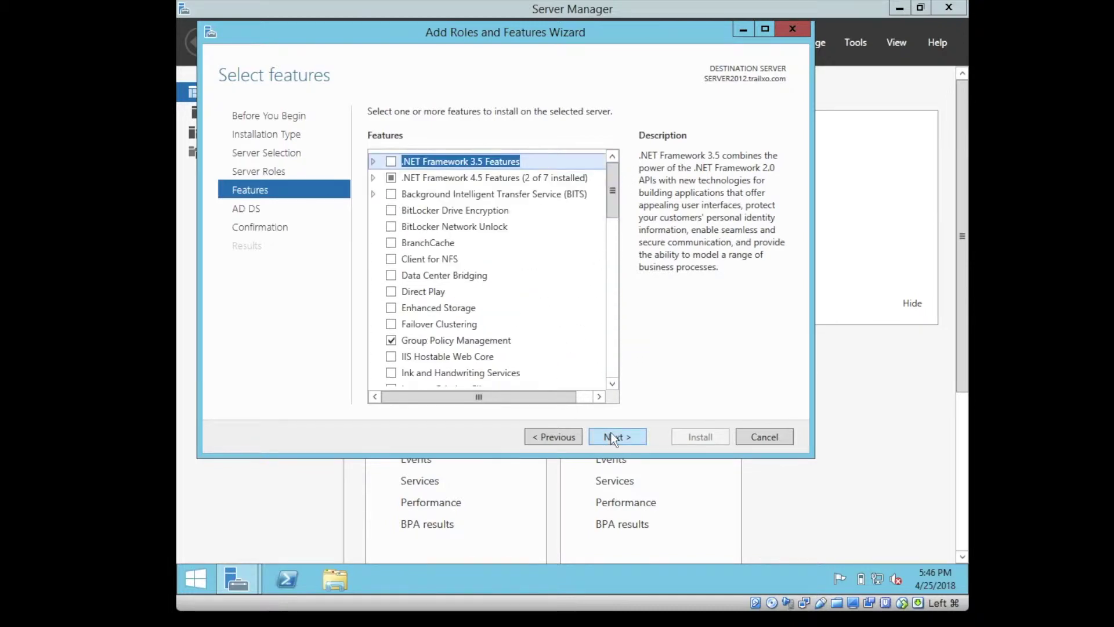
click(373, 161)
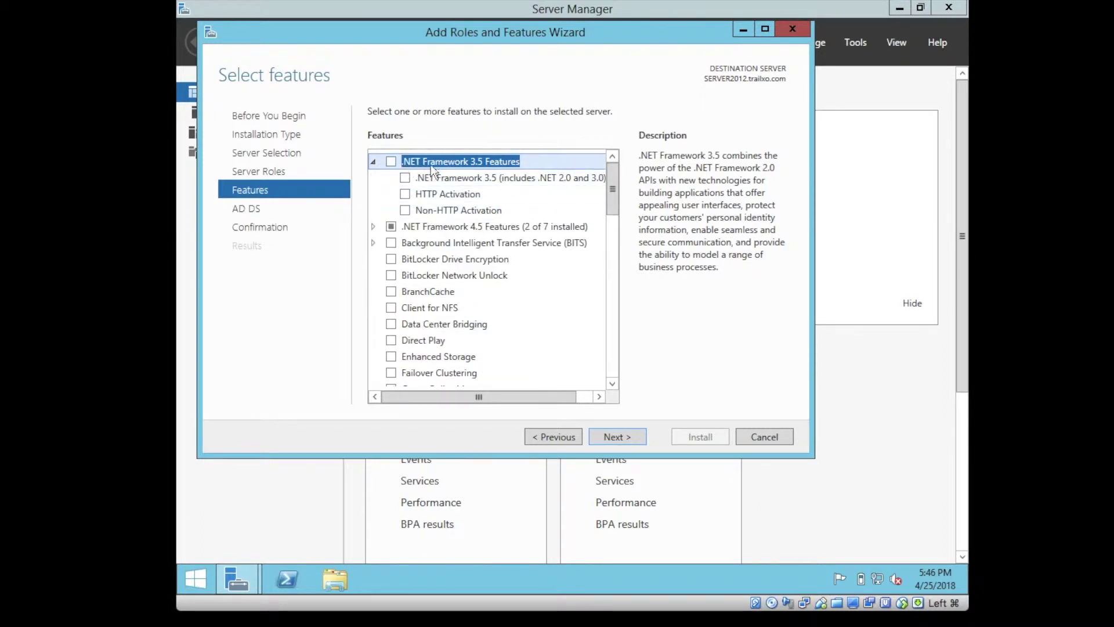
click(632, 437)
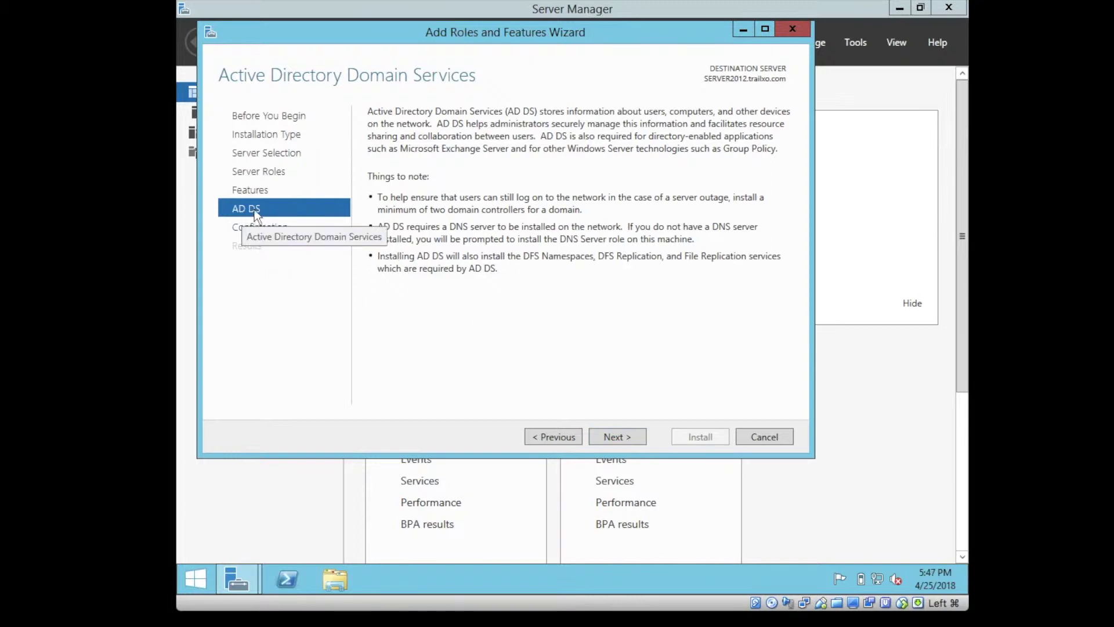
click(610, 442)
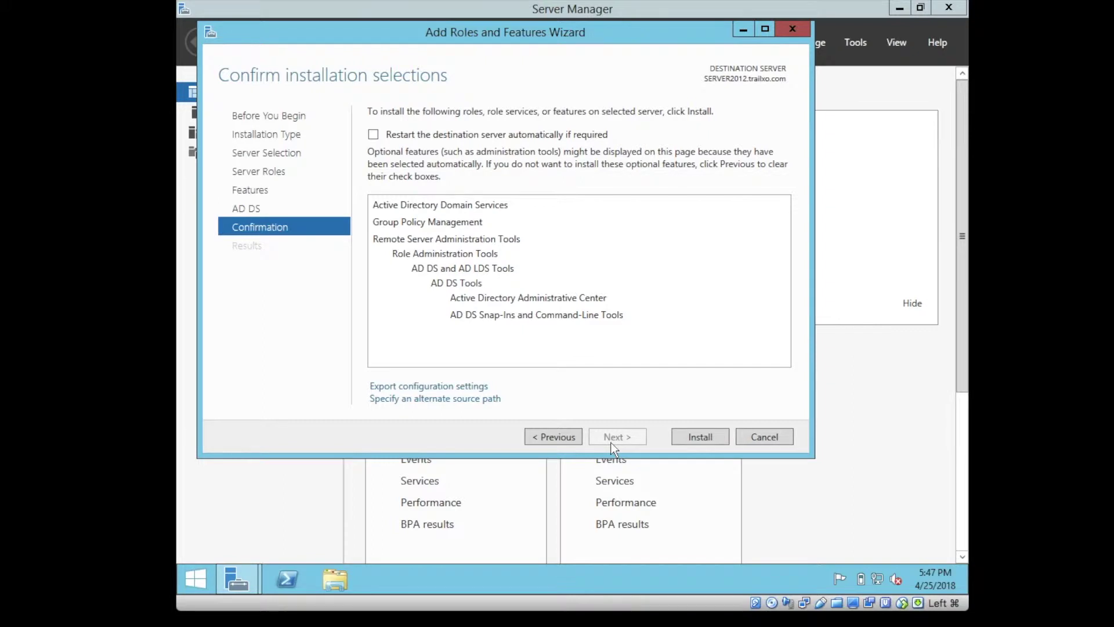
click(689, 438)
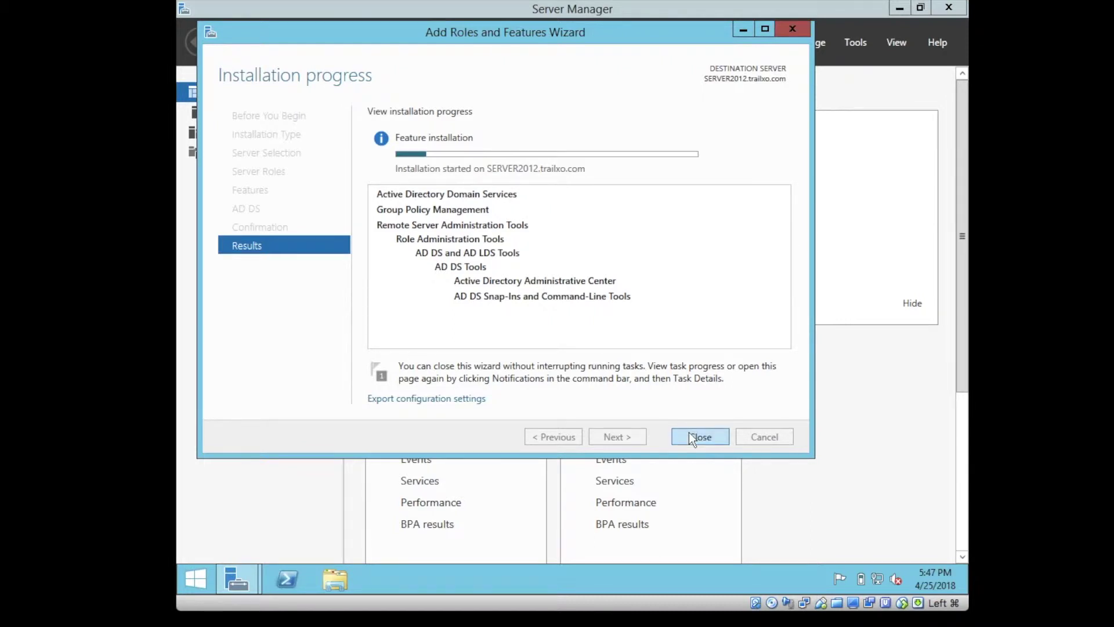
click(691, 436)
Refresh the dashboard and start promoting this server to a domain controller from the post-deployment notification.
click(770, 45)
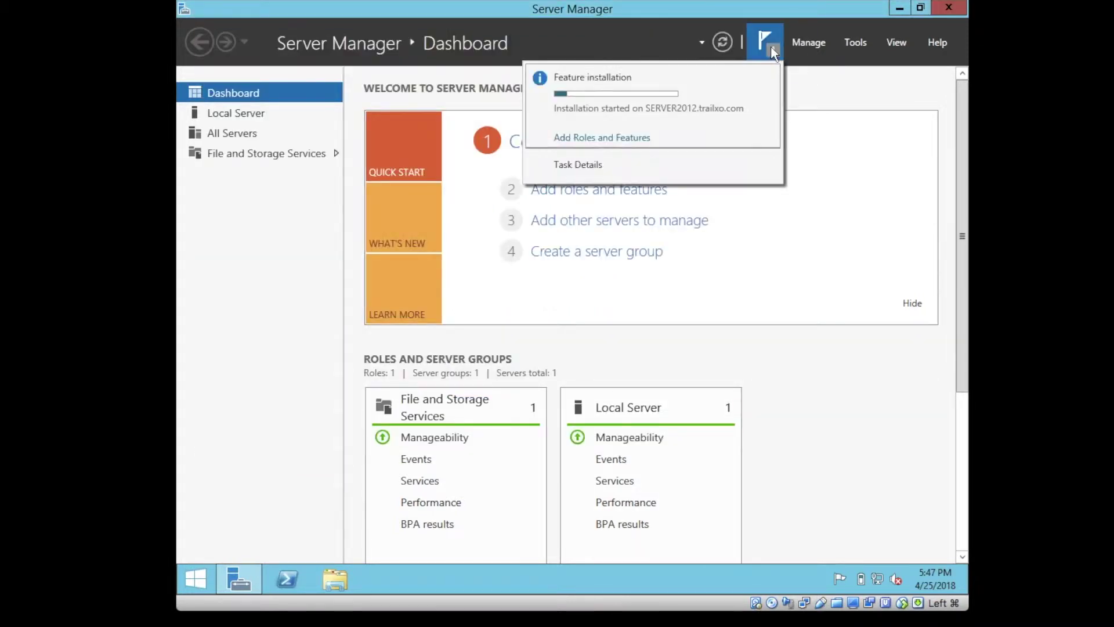
click(800, 213)
click(722, 42)
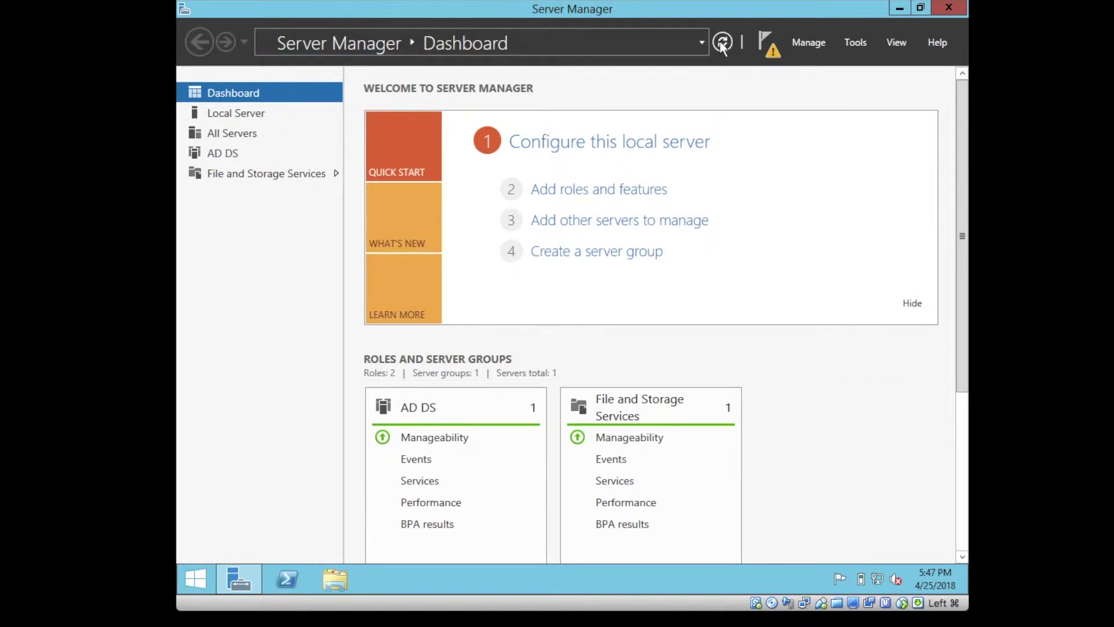
click(769, 55)
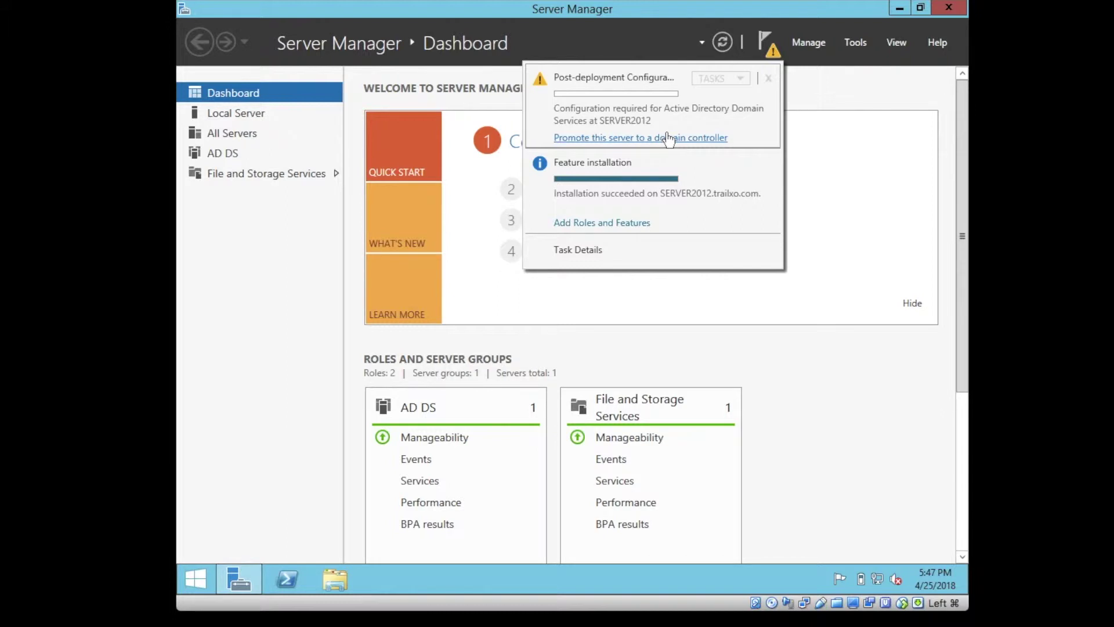
click(664, 140)
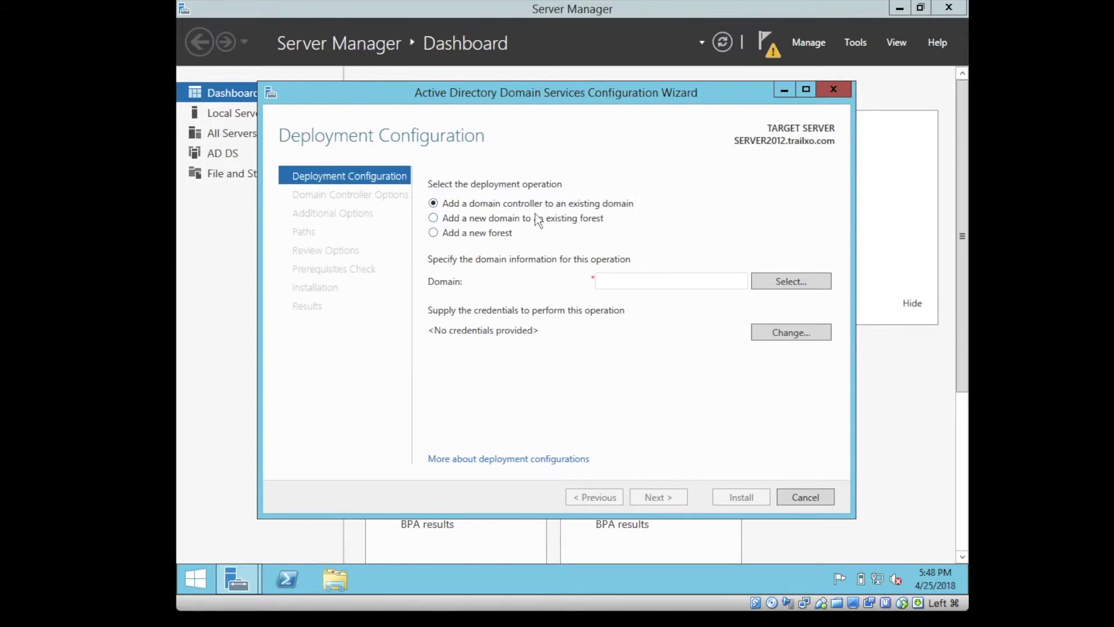
Set the deployment operation to add a new forest with the root domain name trailxo.com.
click(568, 219)
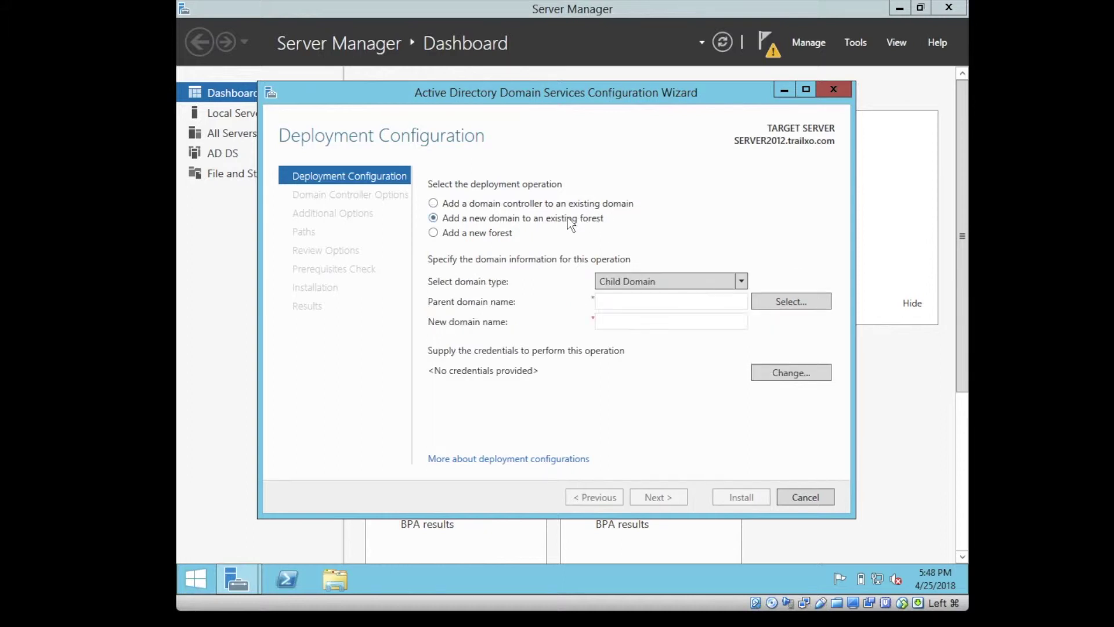
click(443, 233)
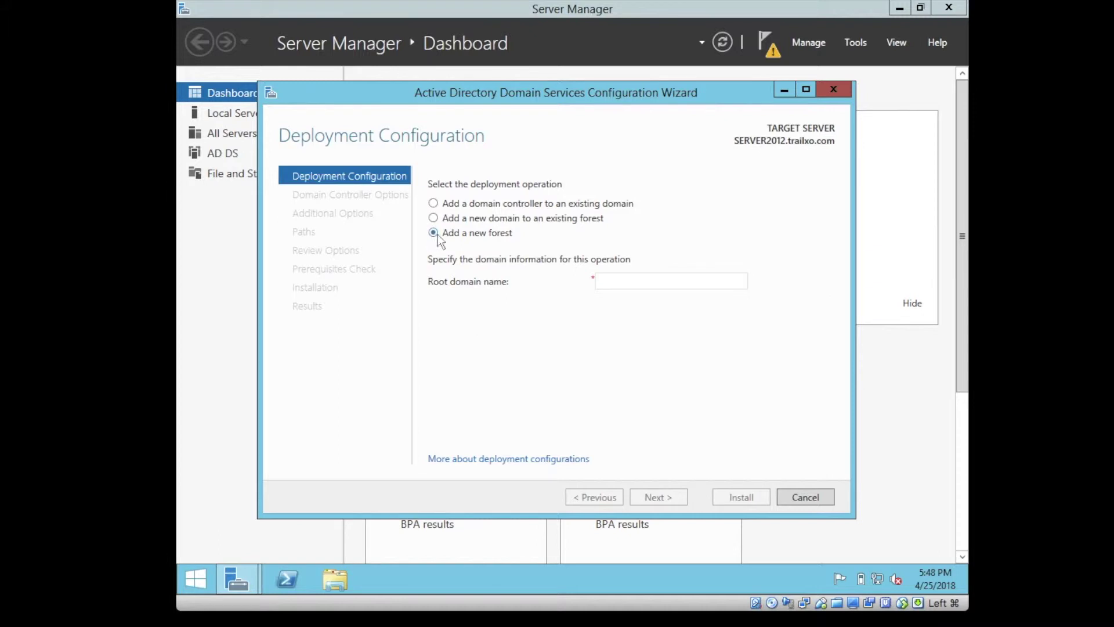
click(630, 278)
text(trailxo.com)
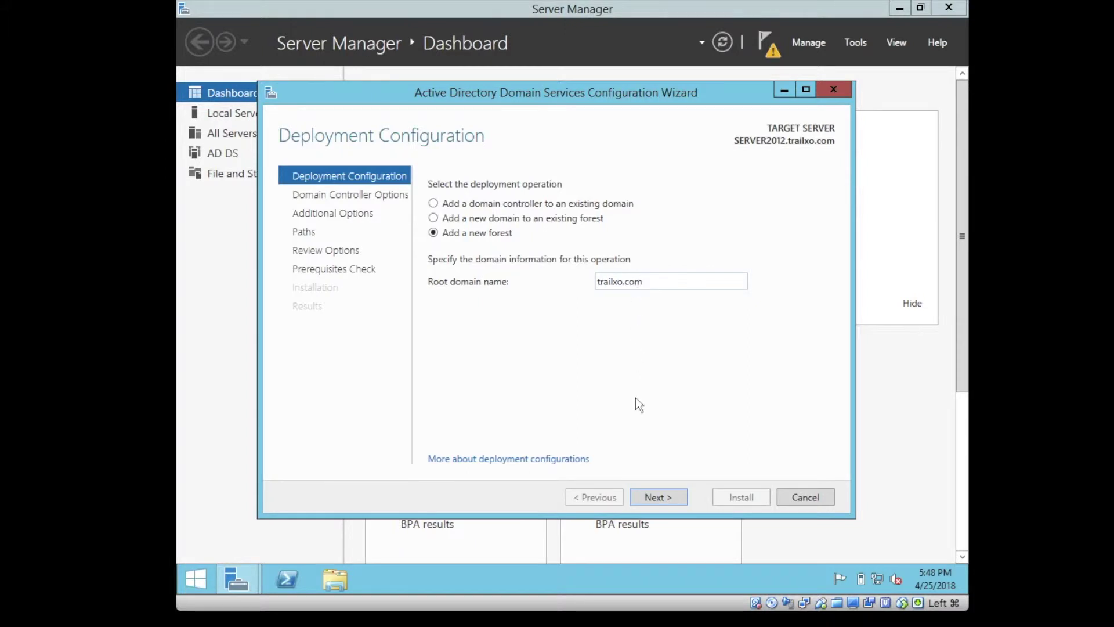
click(662, 496)
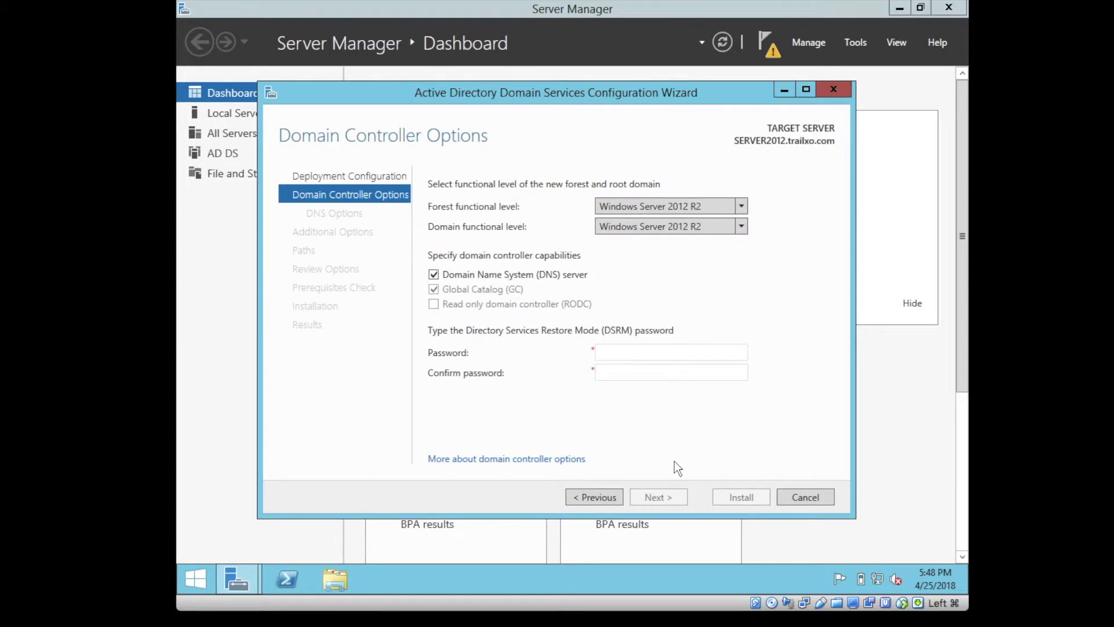
Enter and confirm the Directory Services Restore Mode password, keeping the default domain controller and DNS options.
click(618, 354)
text(••••••)
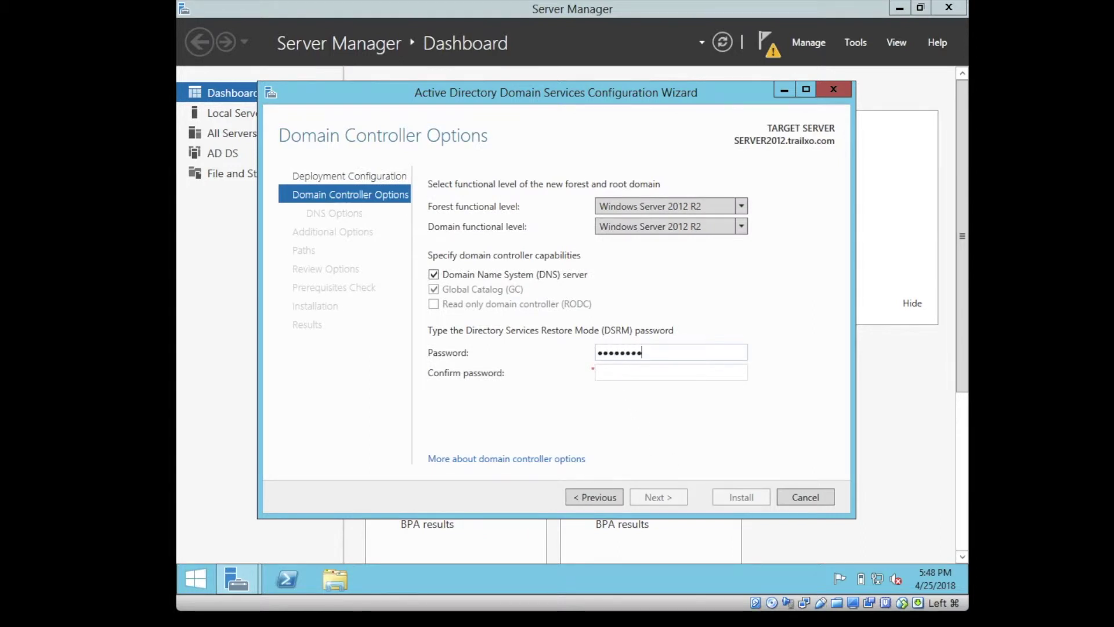
key(Tab)
text(•••••••)
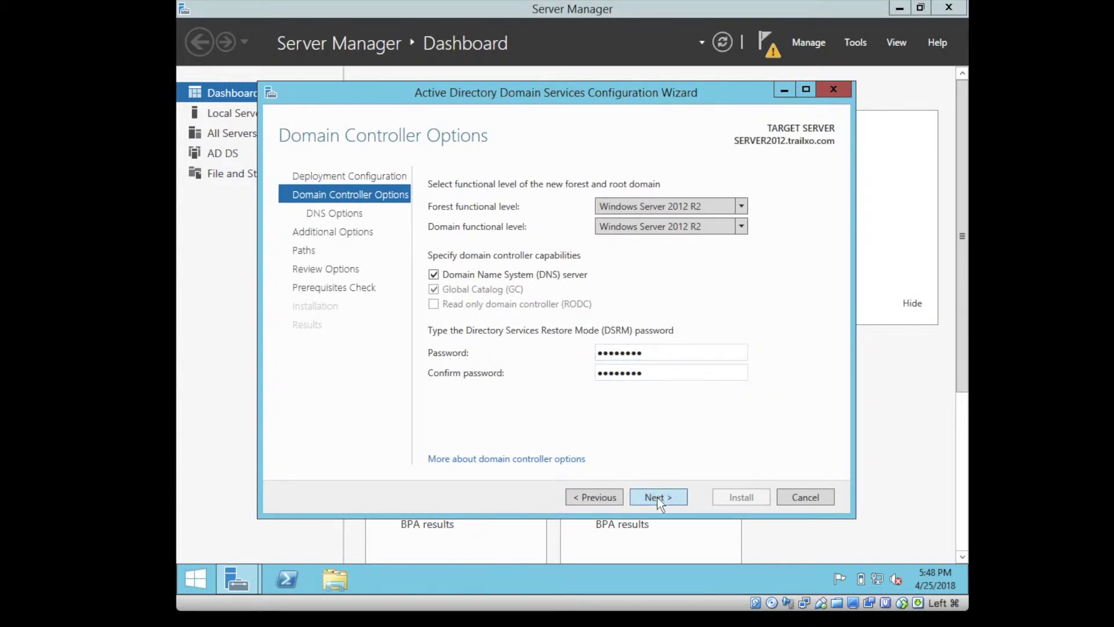
click(658, 499)
click(658, 500)
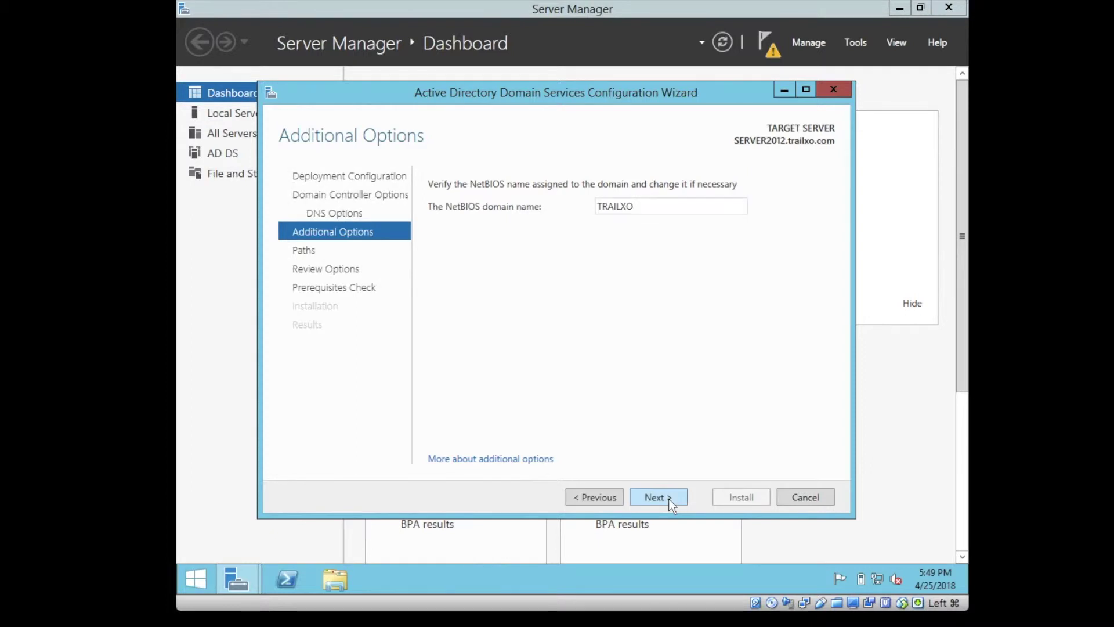
Accept the NetBIOS name TRAILXO and the default folder paths, and install the domain controller configuration.
click(666, 503)
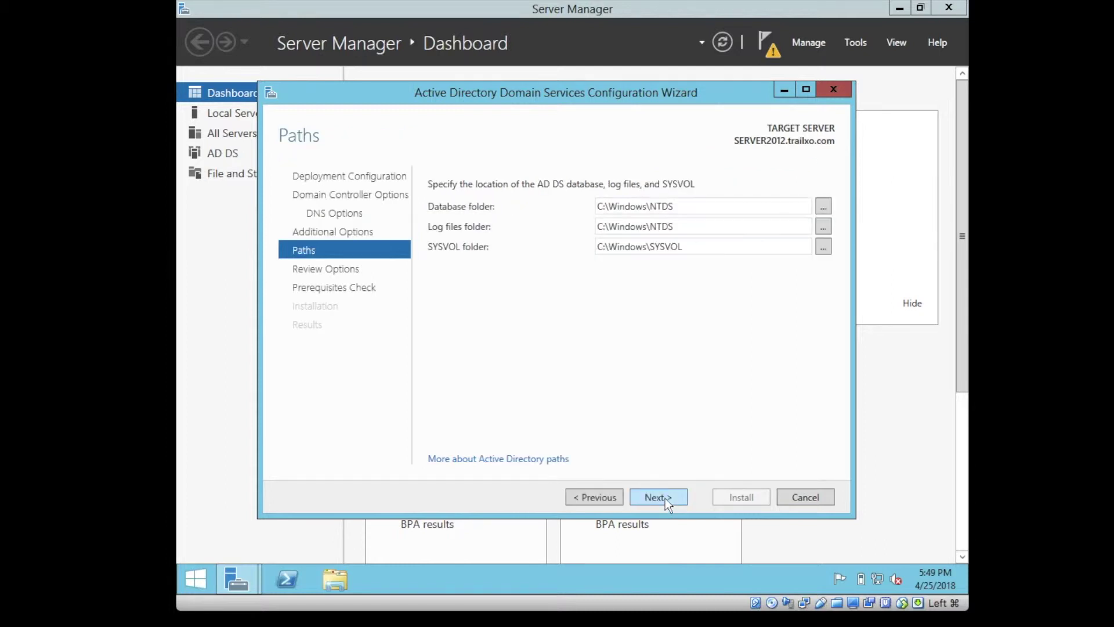
click(665, 498)
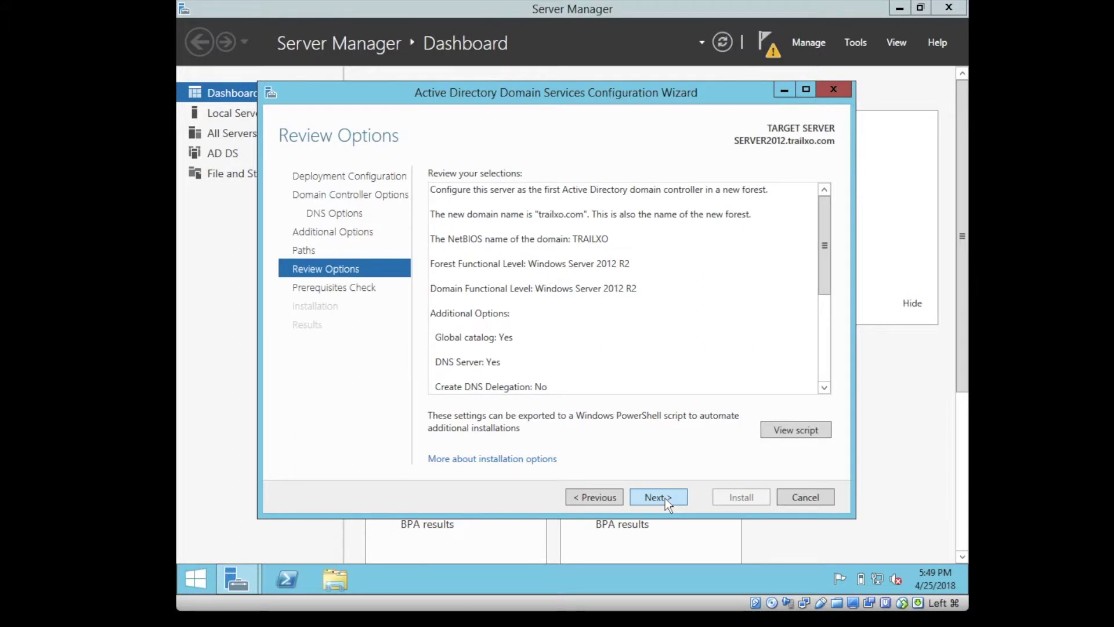
click(665, 498)
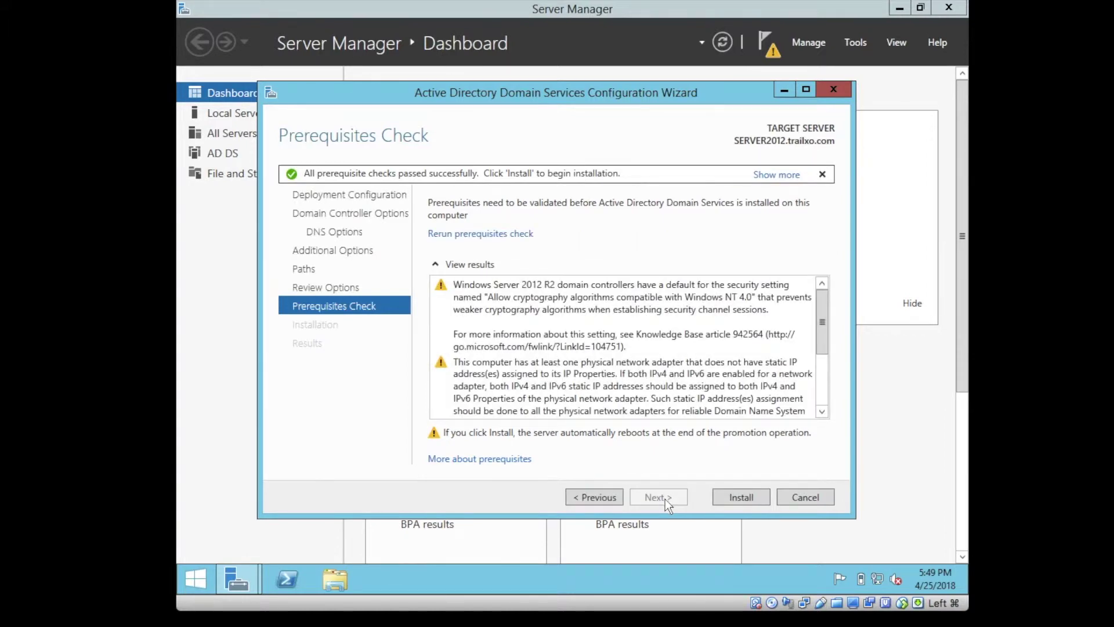
click(735, 497)
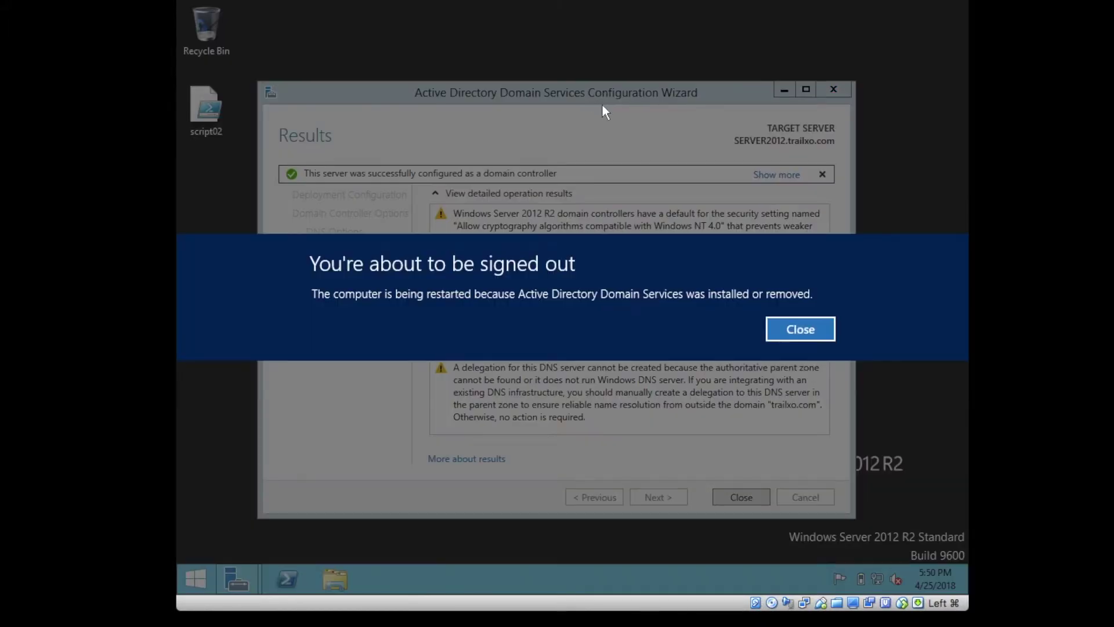
Dismiss the sign-out notice, close the configuration wizard, and dismiss the virtual machine's mouse integration message during the restart.
click(795, 325)
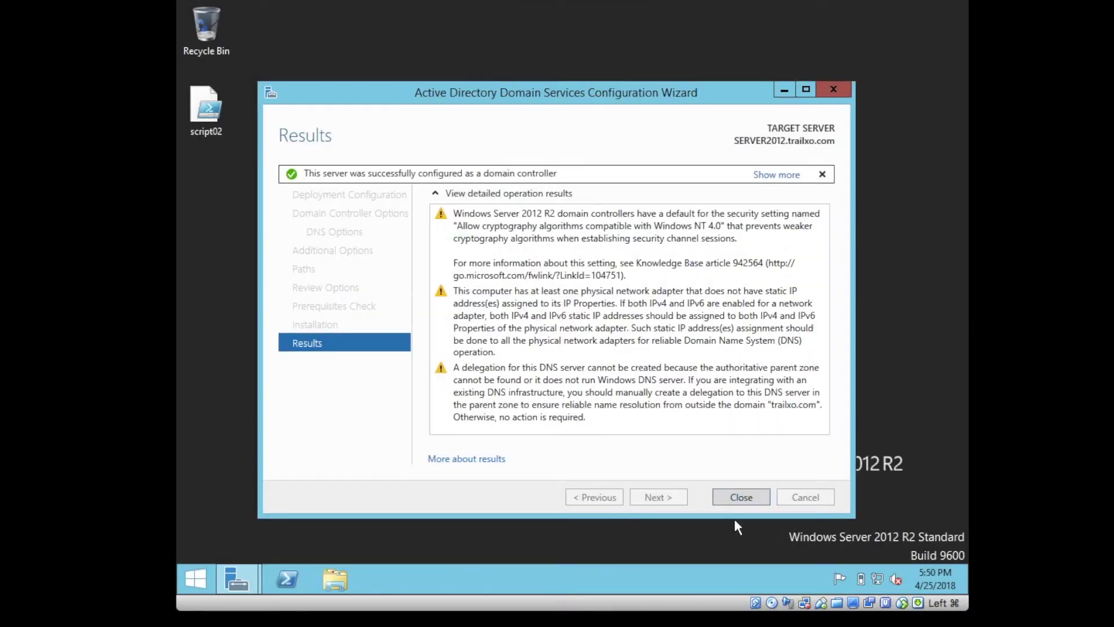
click(742, 498)
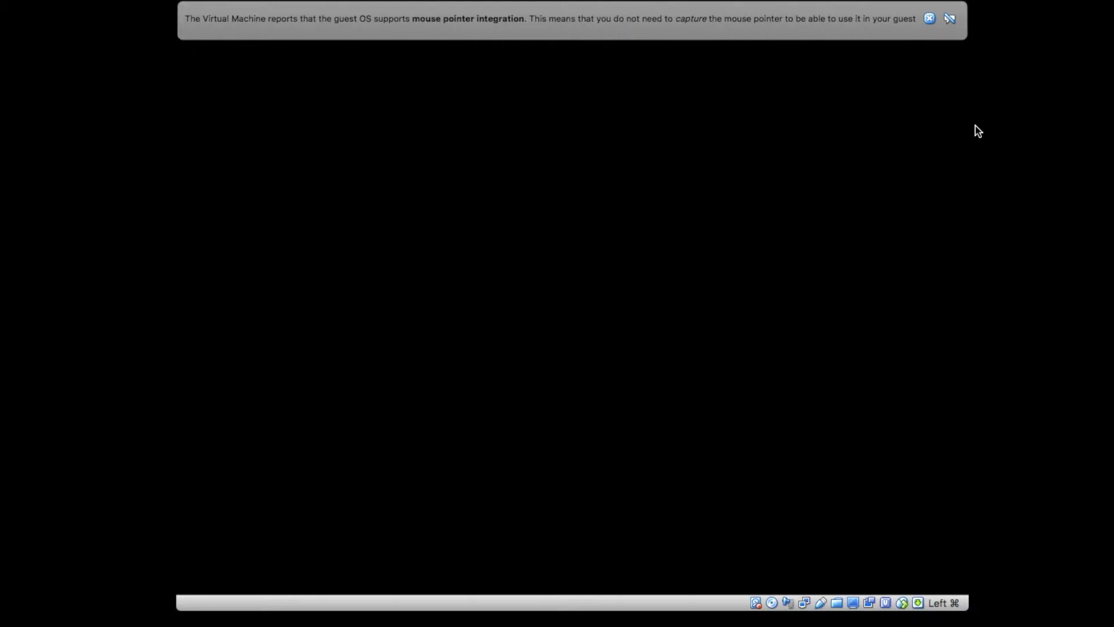
click(930, 18)
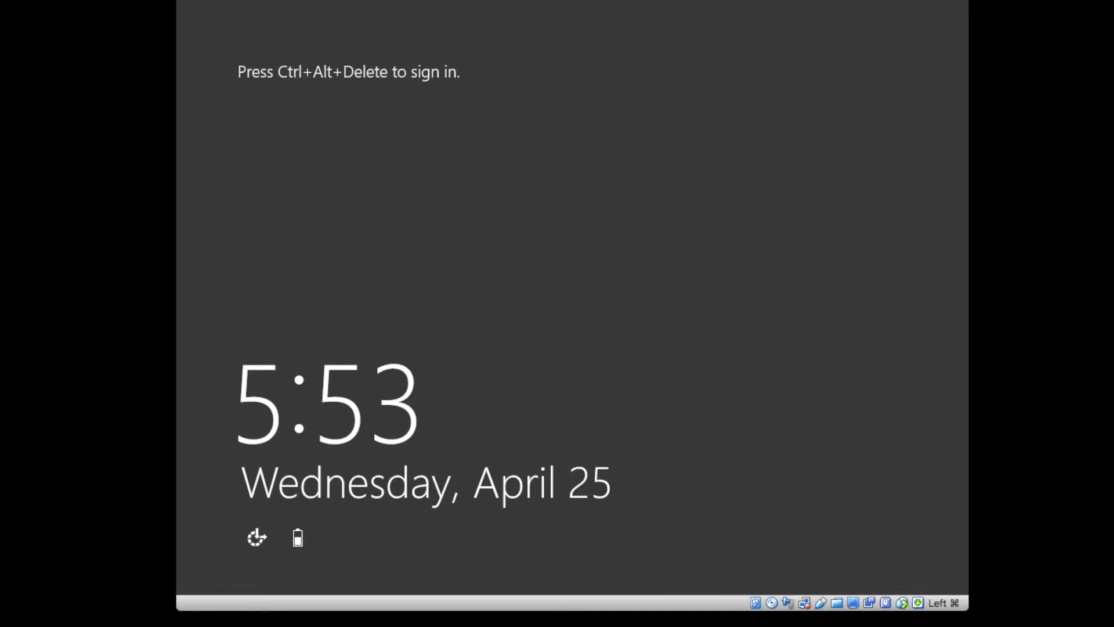
Sign in to the restarted server with the account password.
key(ctrl+alt+Delete)
text(********)
key(Return)
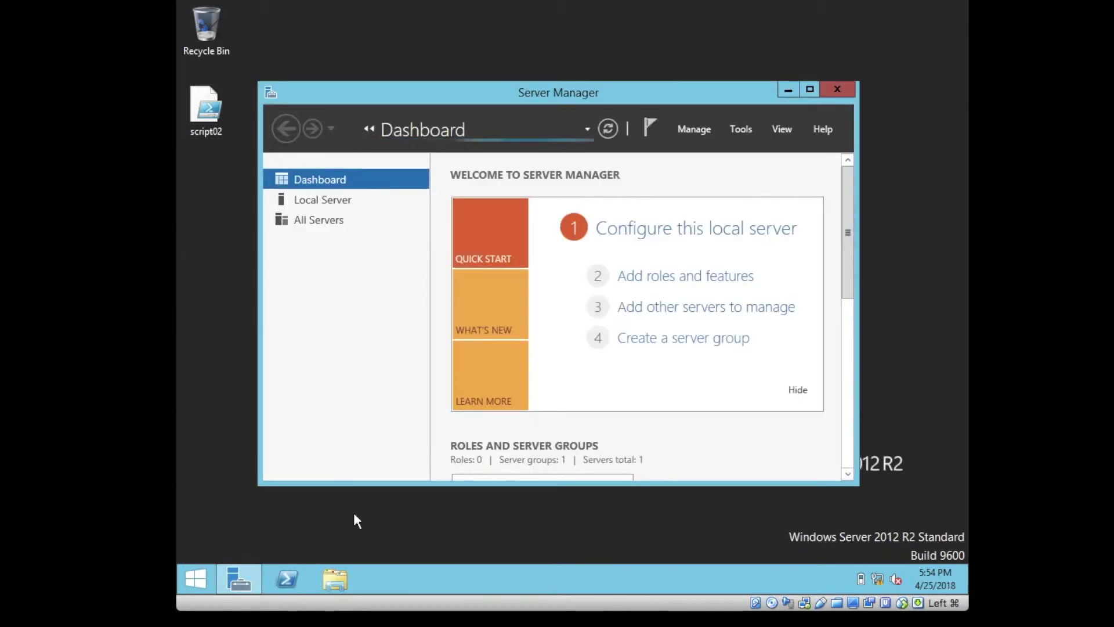
Maximize Server Manager and review its notifications and the AD DS, DNS, All Servers and Local Server pages.
click(810, 91)
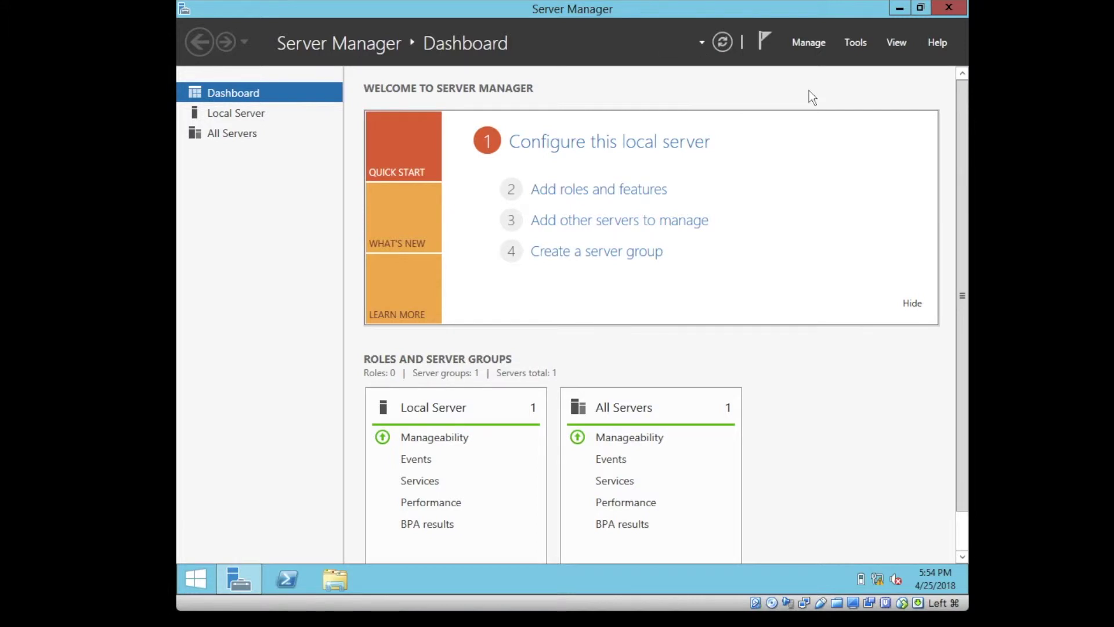
click(762, 41)
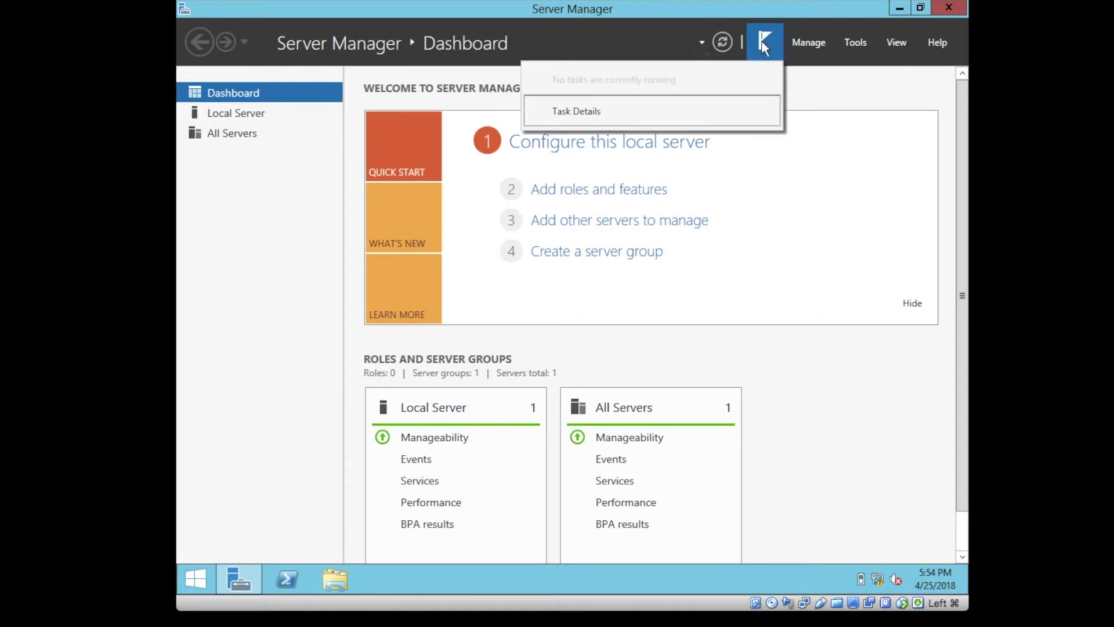
click(797, 179)
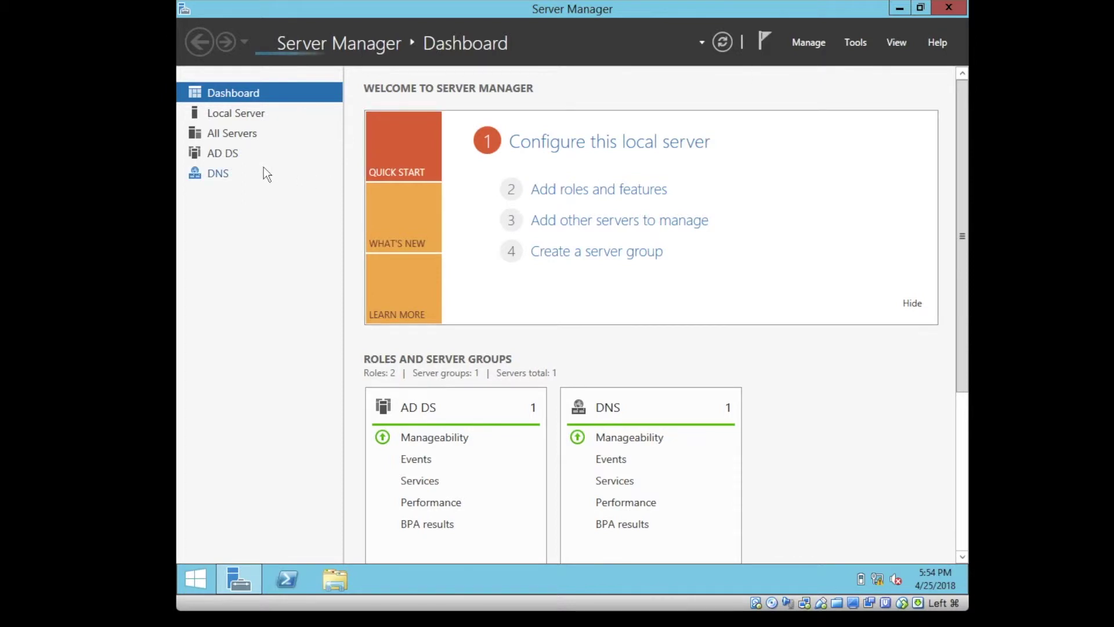
click(230, 152)
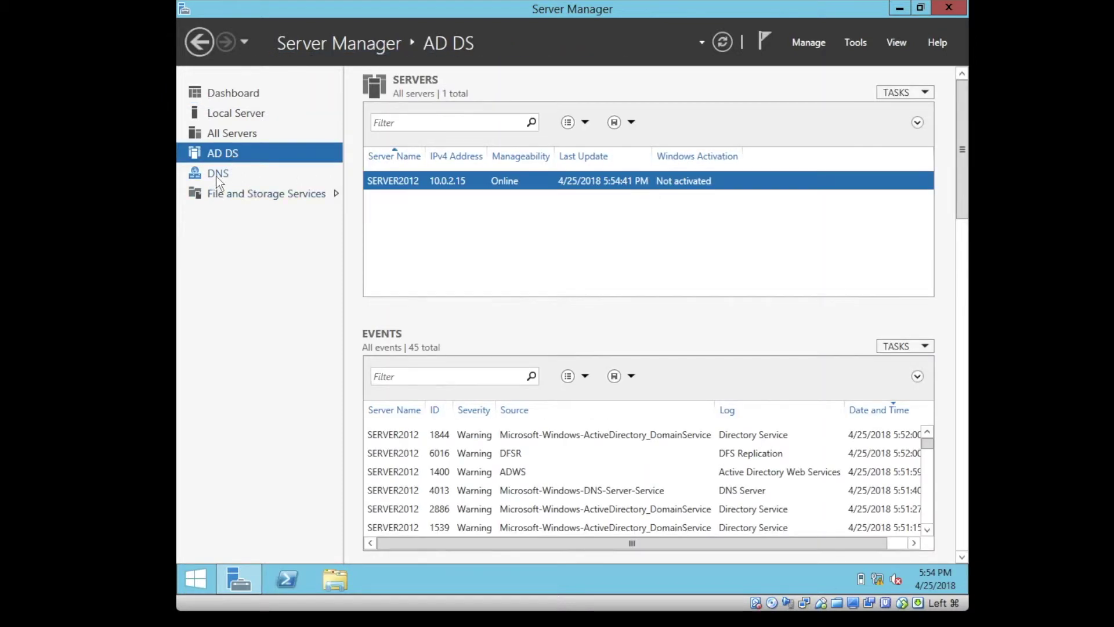
click(218, 173)
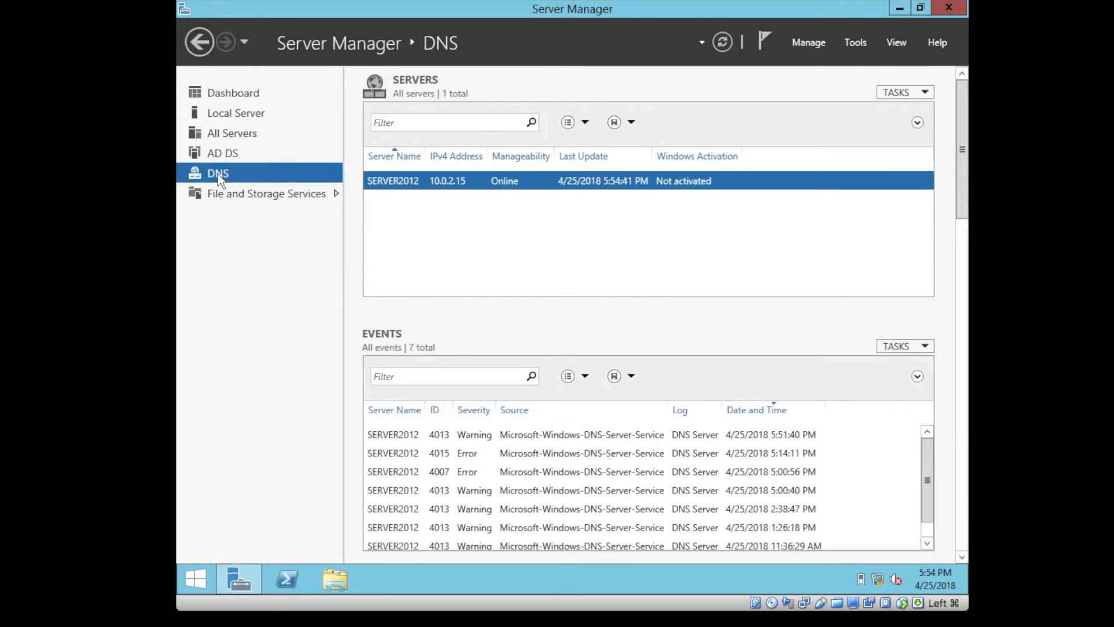
click(235, 133)
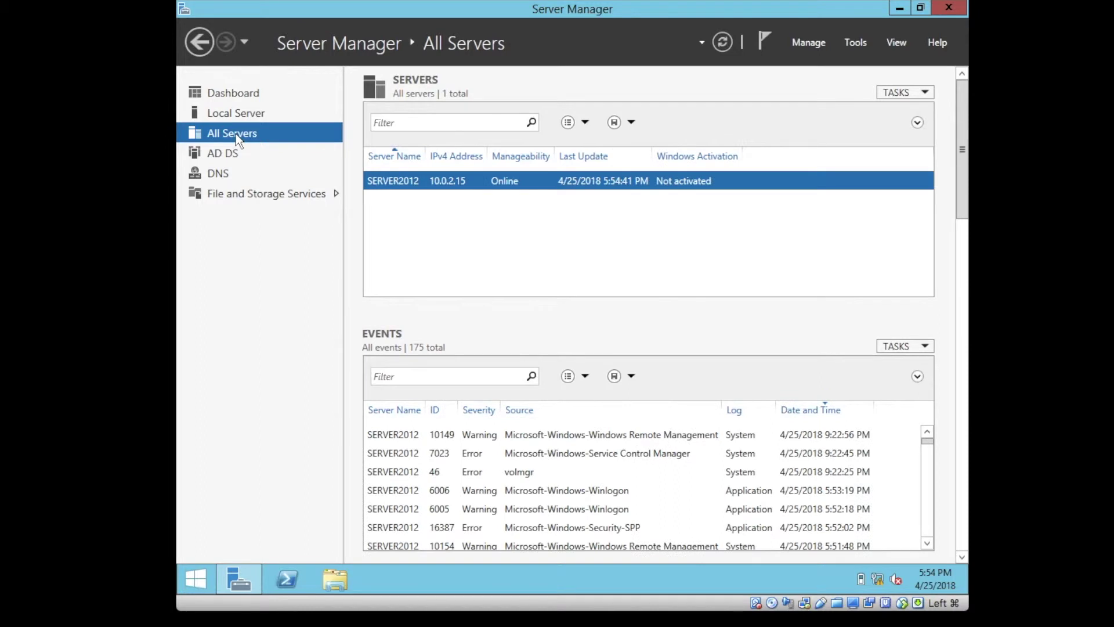
click(243, 111)
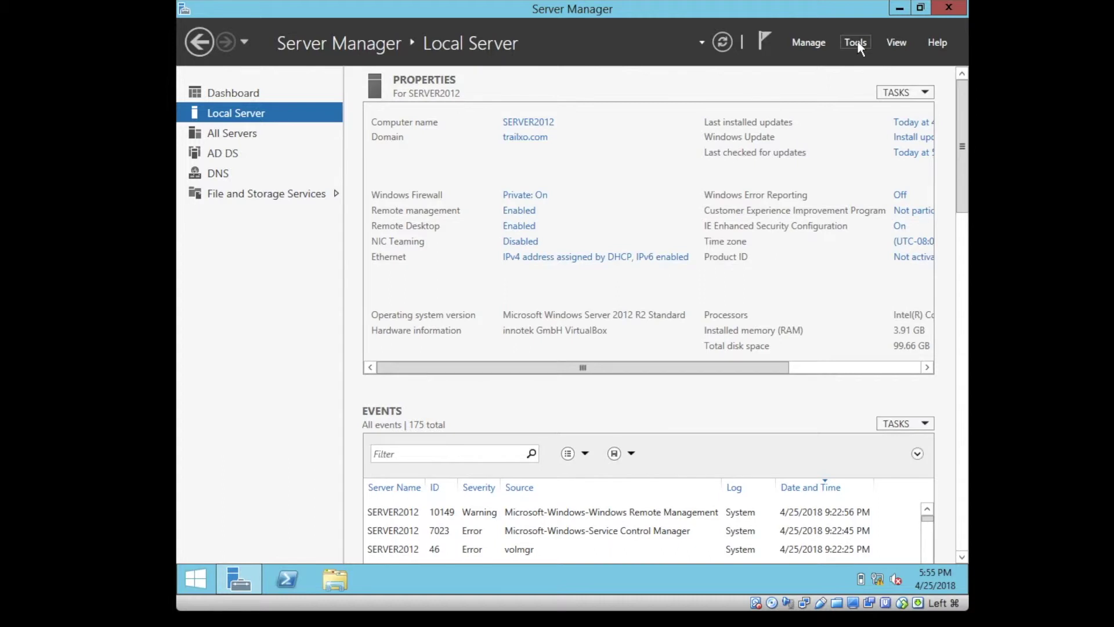
Open Active Directory Users and Computers and display the contents of the trailxo.com domain.
click(857, 43)
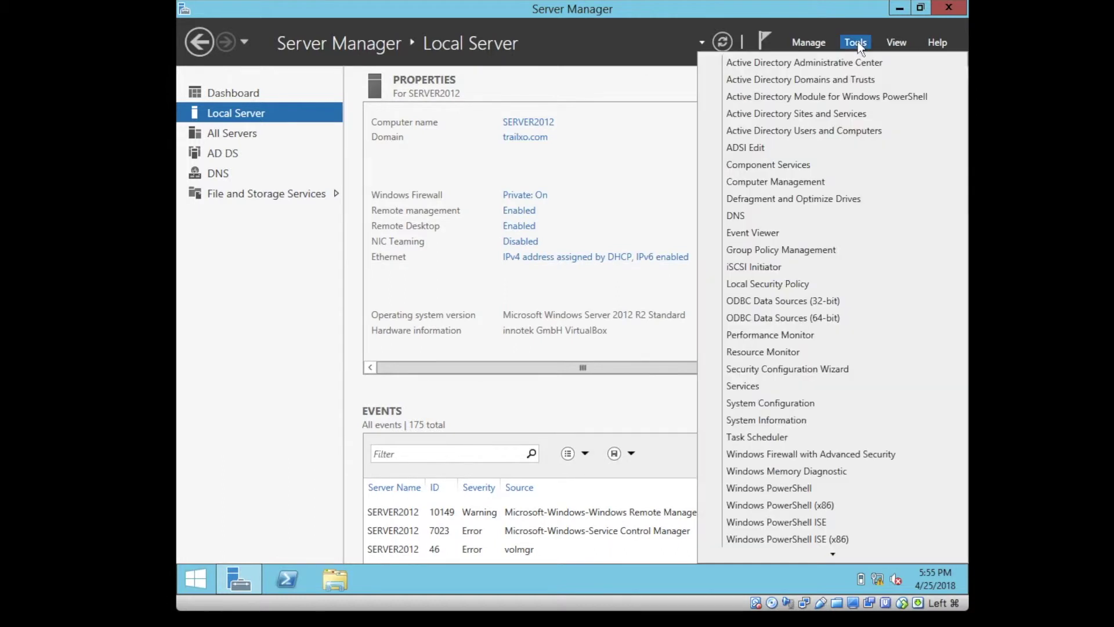
click(842, 130)
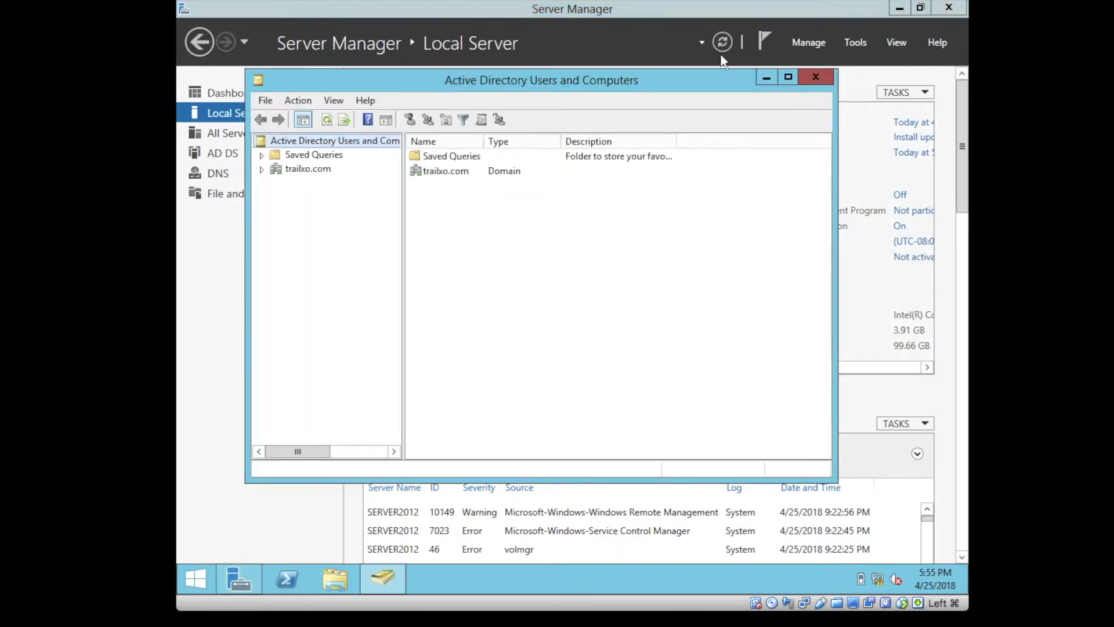
click(259, 166)
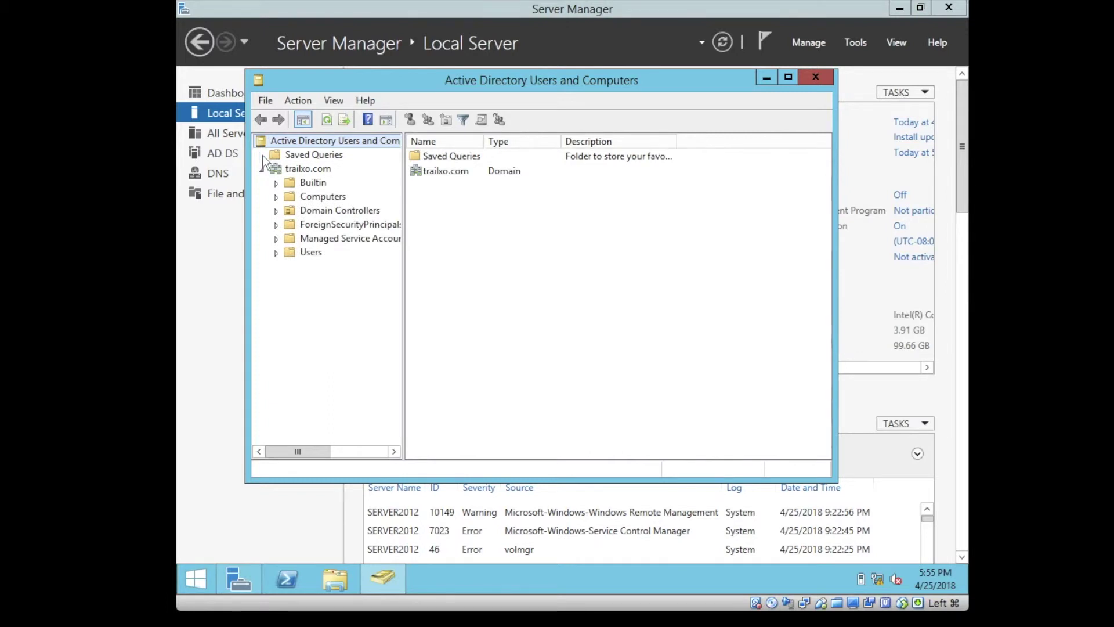
click(279, 156)
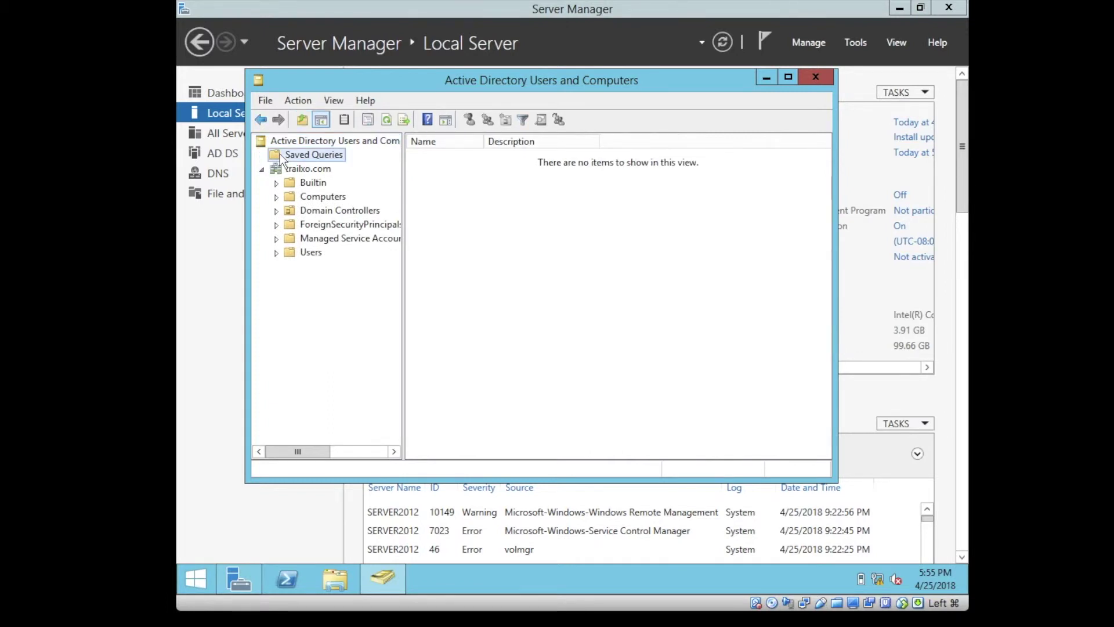
click(262, 169)
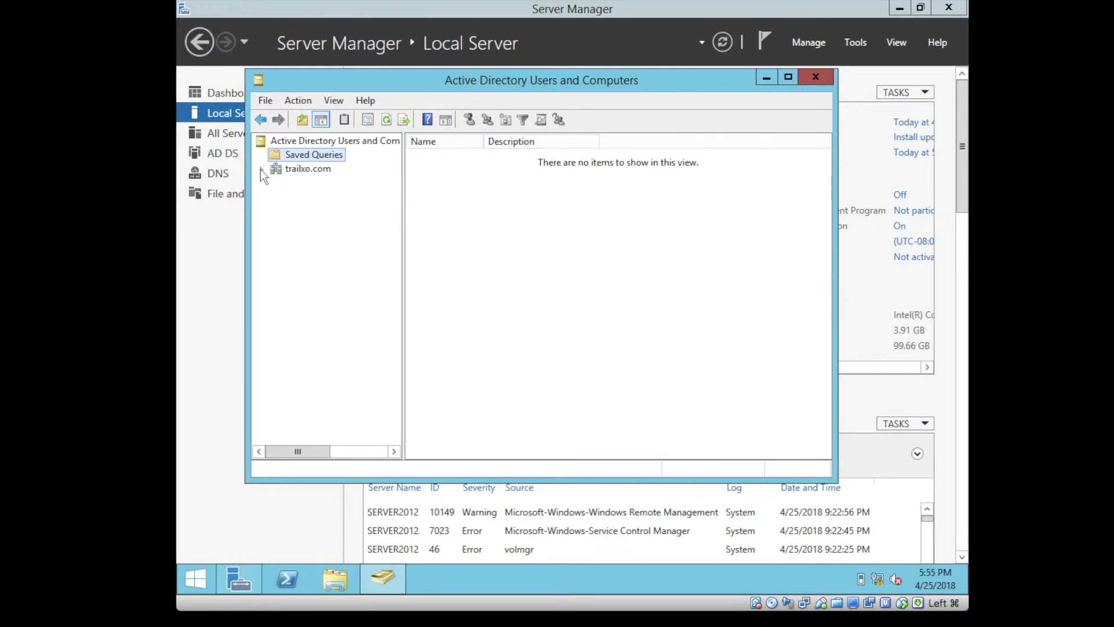
click(287, 172)
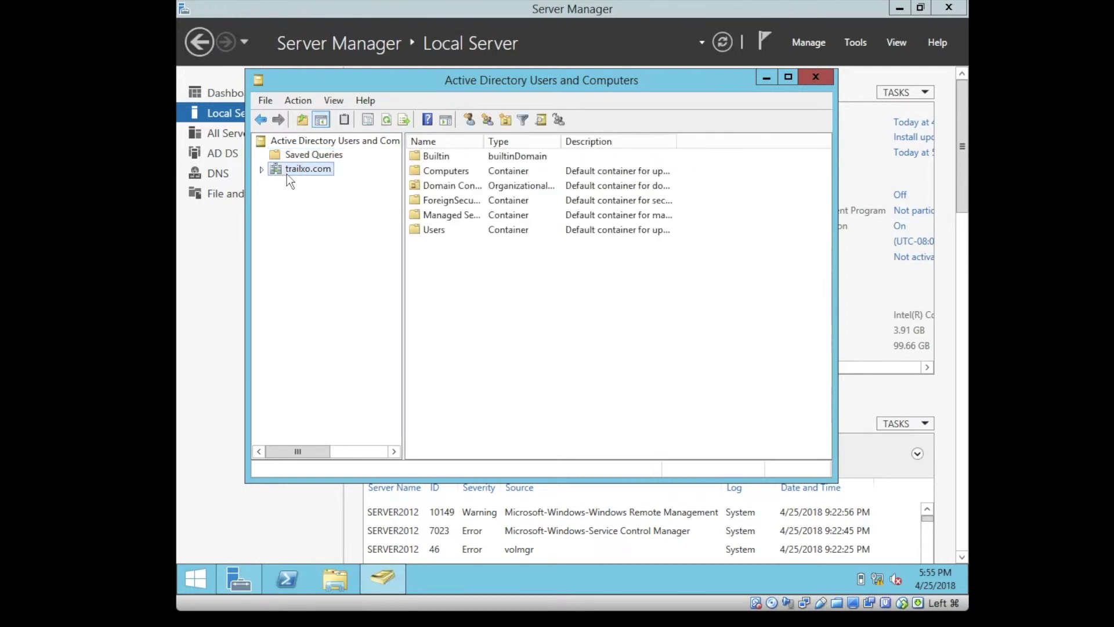
Create an organizational unit named Management in the trailxo.com domain, protected from accidental deletion.
right_click(287, 171)
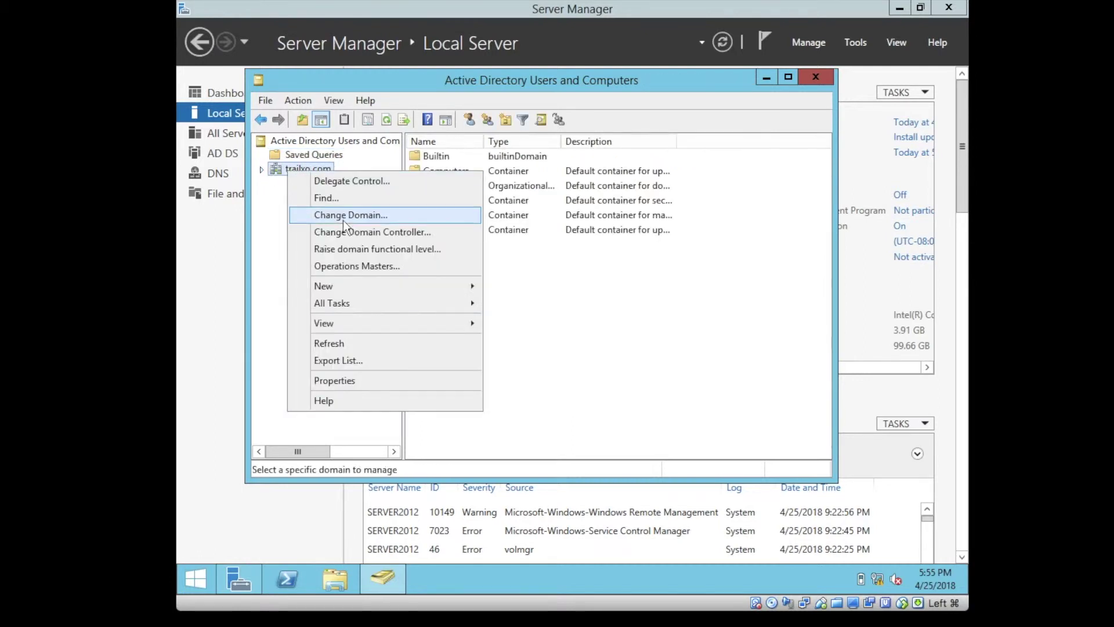
mouse_move(358, 285)
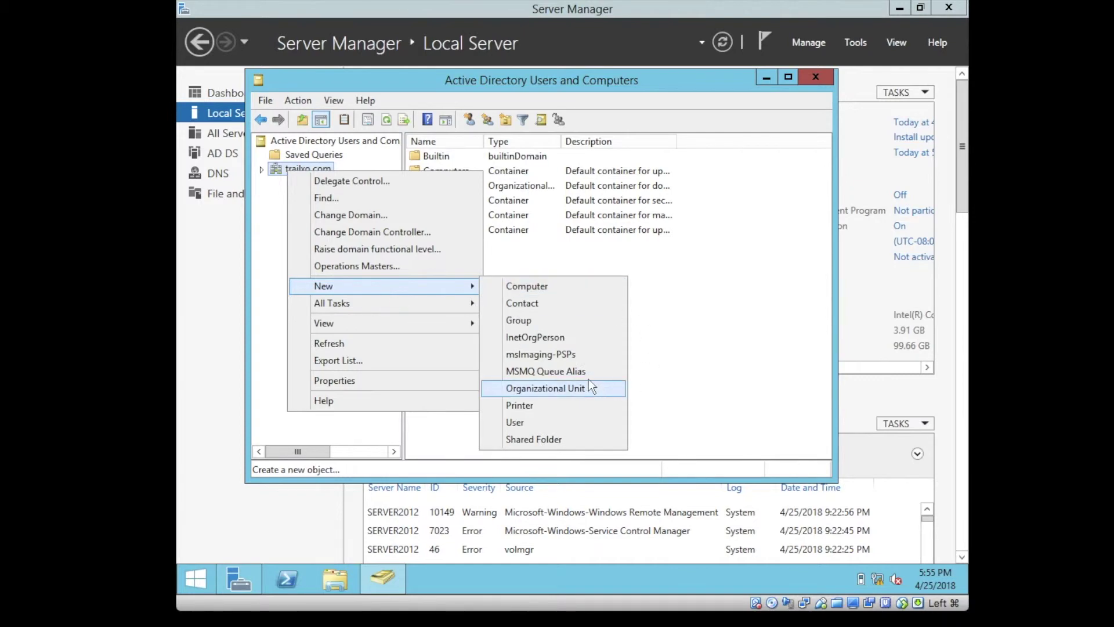
click(588, 397)
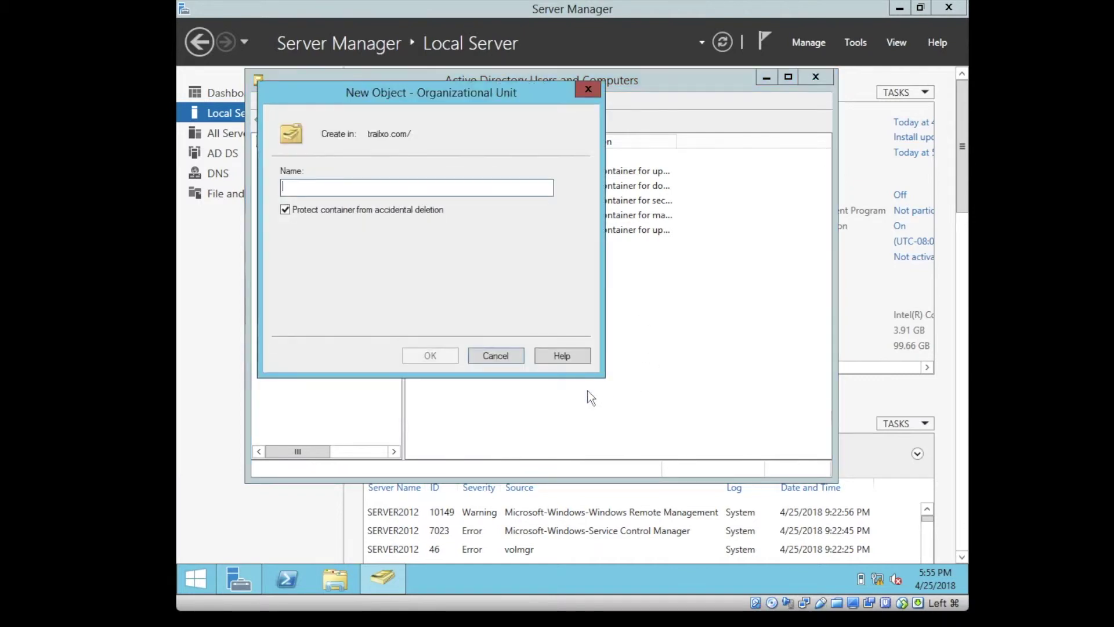
text(Mana)
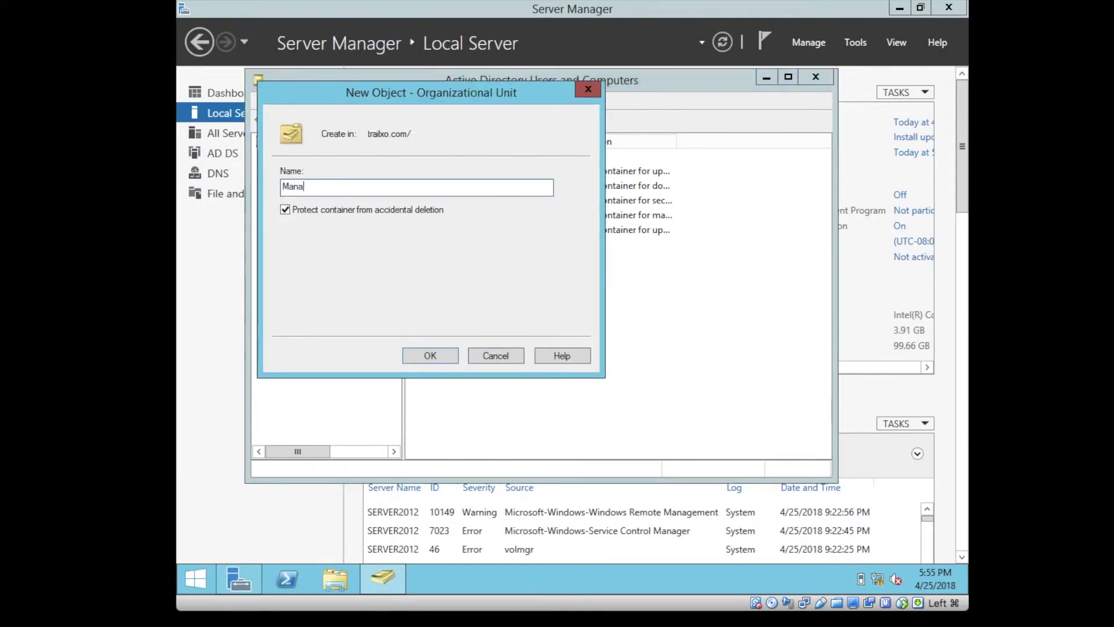
text(gement)
click(445, 356)
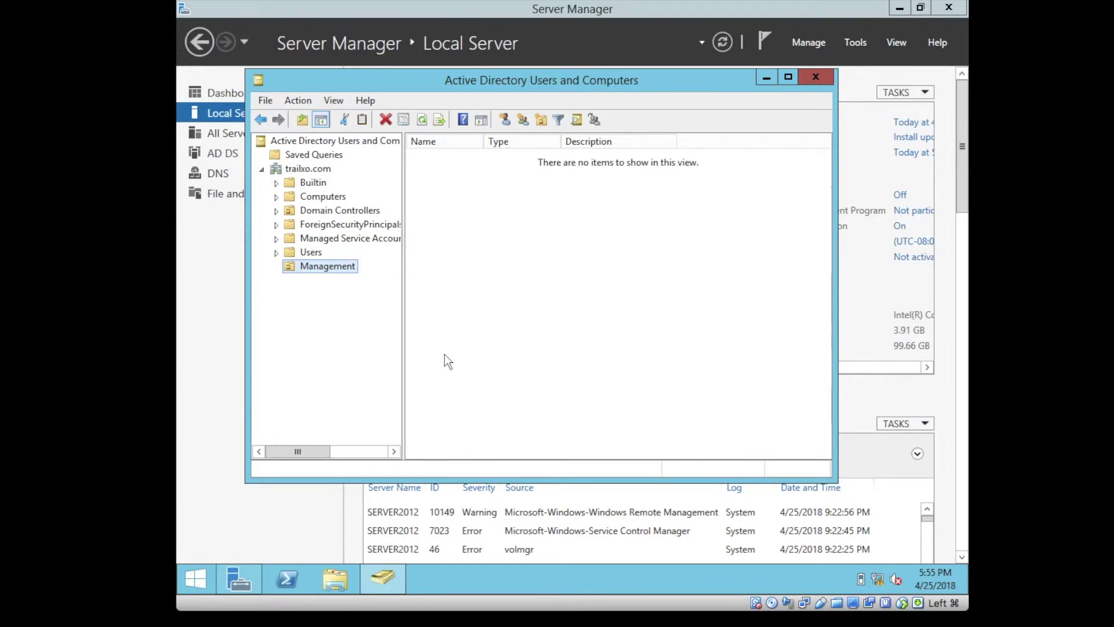
click(315, 266)
click(324, 308)
right_click(313, 270)
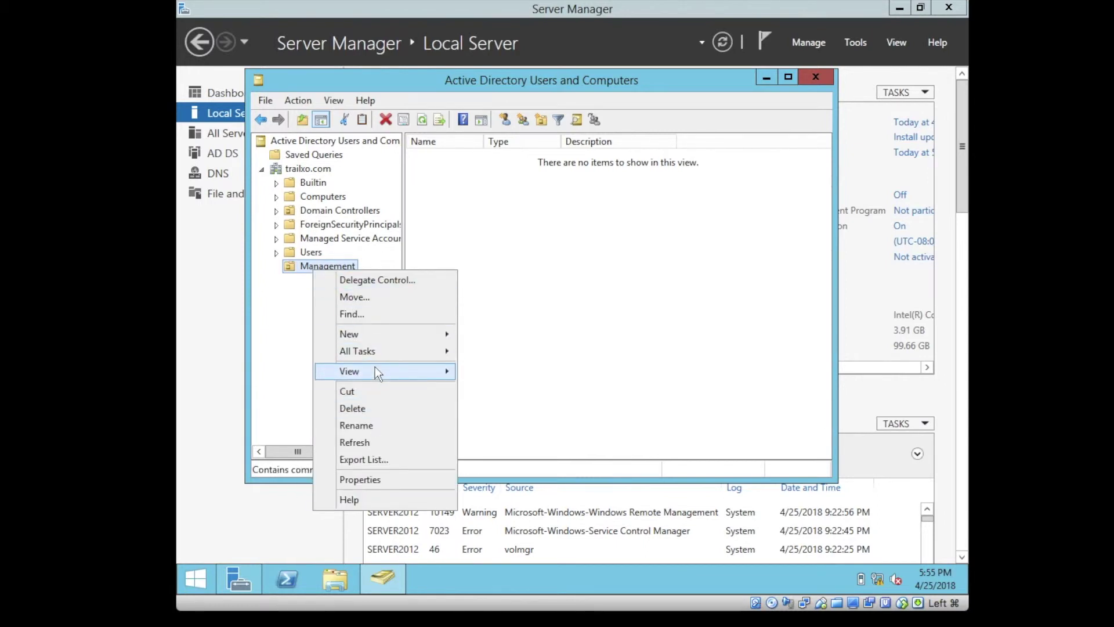
click(290, 318)
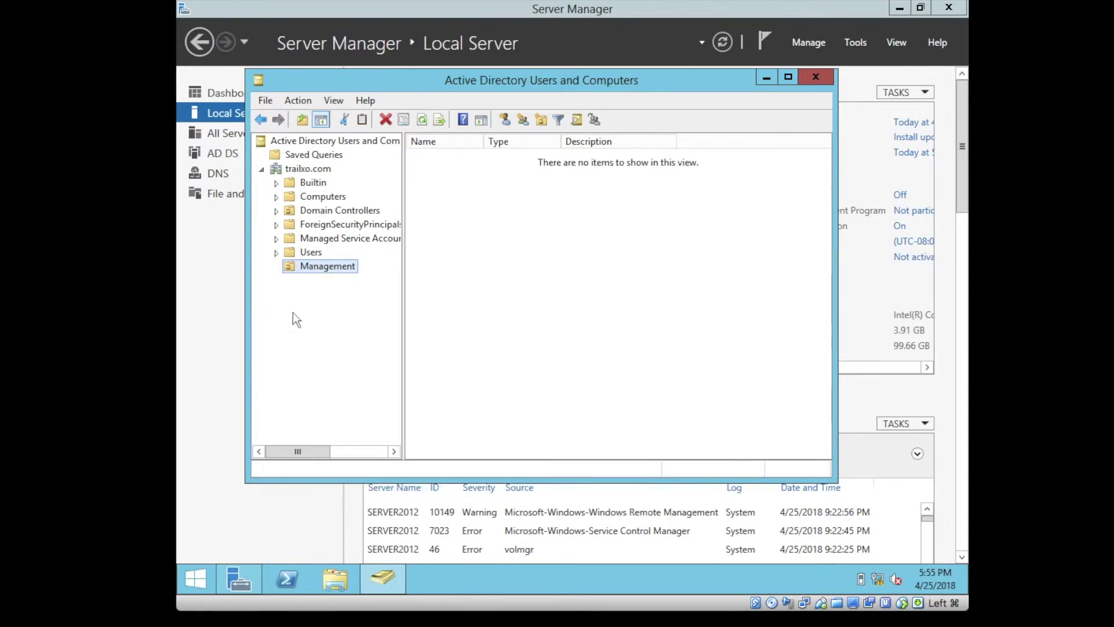
click(323, 269)
click(332, 326)
Start a new user in the Management organizational unit and enter the user's first and last name.
right_click(336, 269)
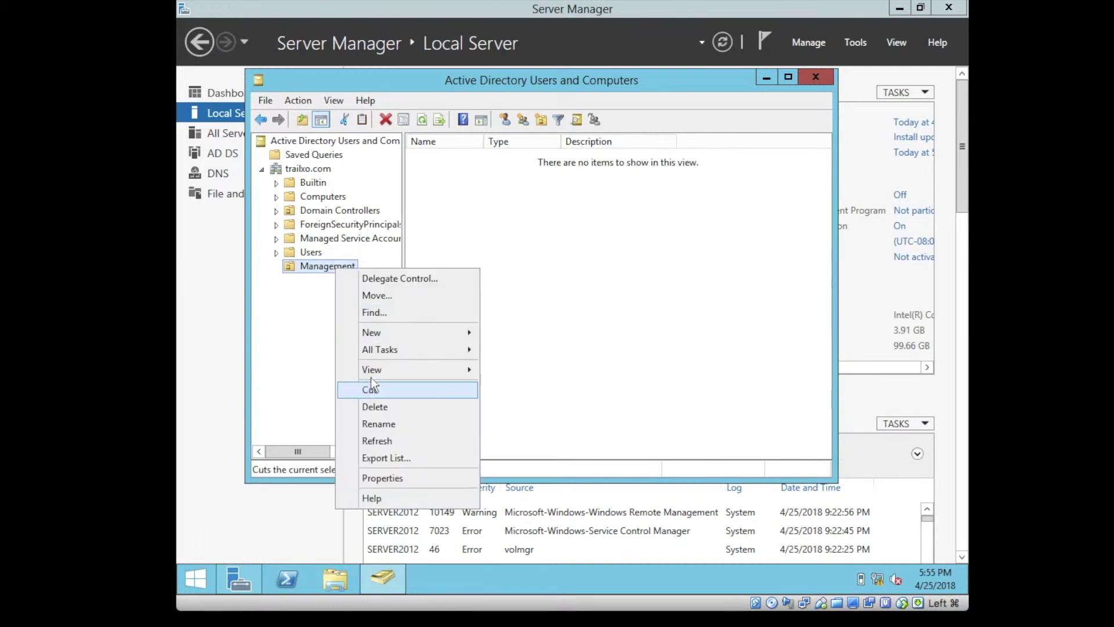
mouse_move(416, 373)
mouse_move(436, 333)
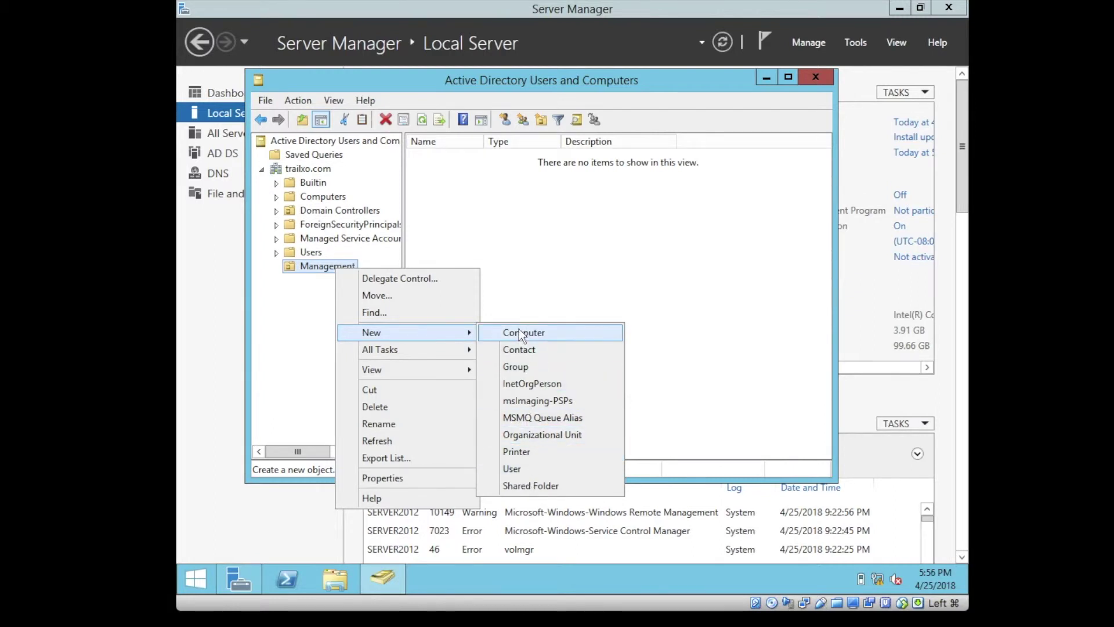
click(517, 469)
text(Jack)
key(Tab)
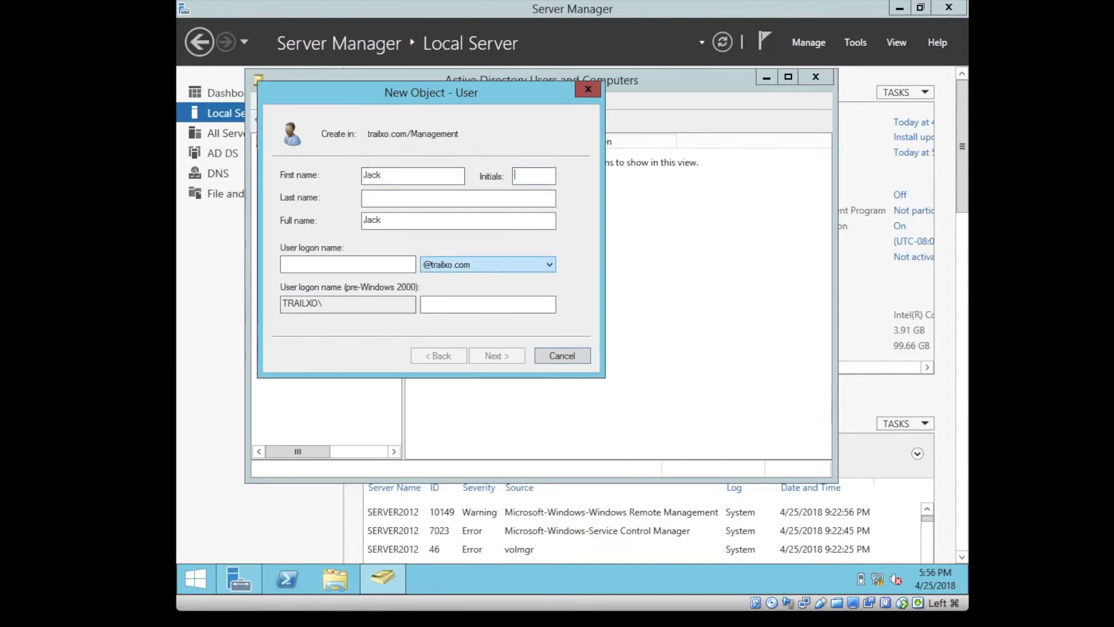
text(Sparow)
click(383, 195)
text(r)
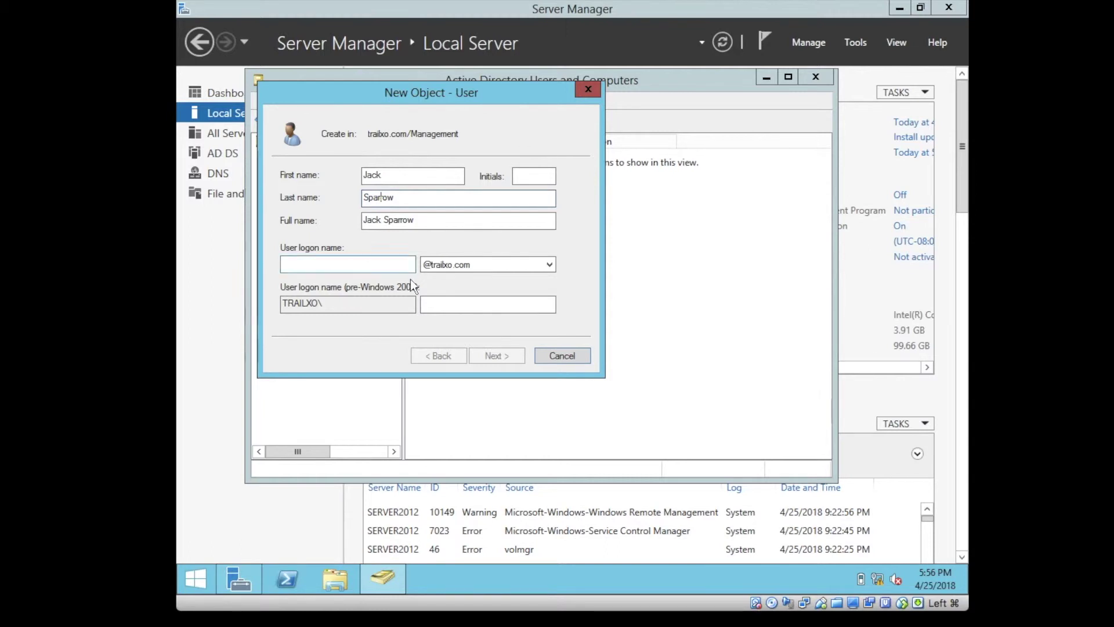
Enter the user's logon name at trailxo.com and respell both the last name and logon name with a single r.
click(366, 263)
text(j)
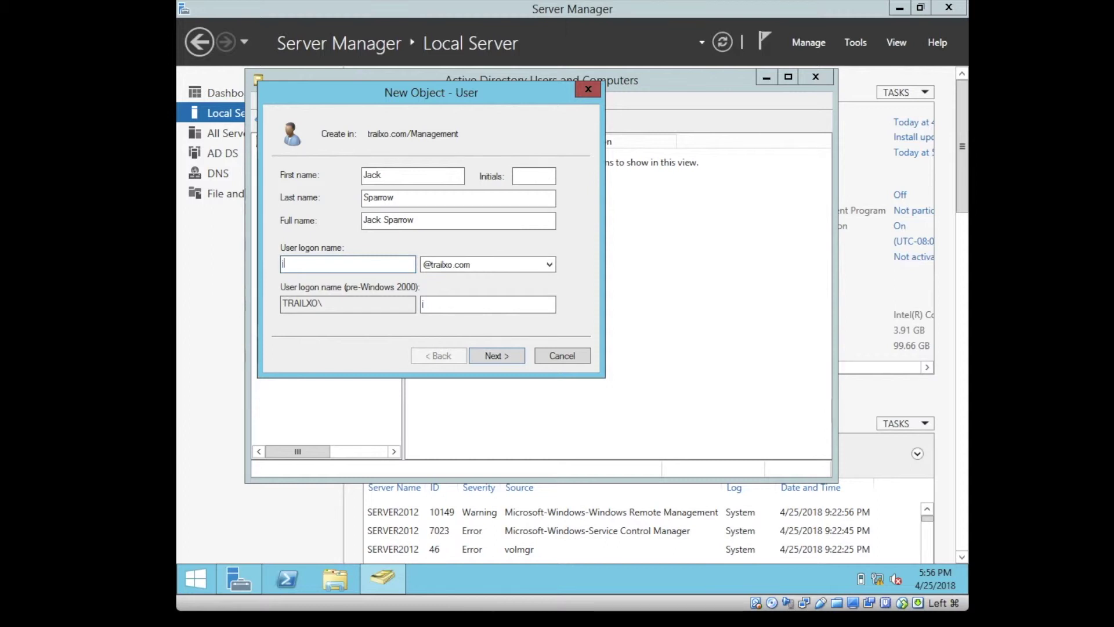
text(sparrow)
click(383, 198)
key(BackSpace)
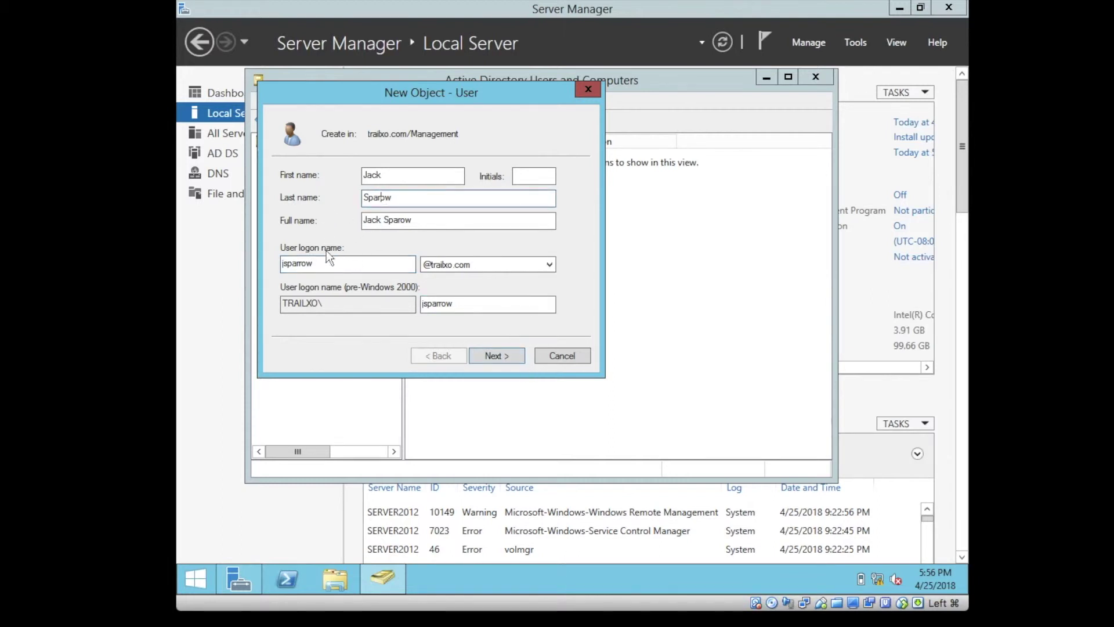
click(298, 264)
key(BackSpace)
click(498, 356)
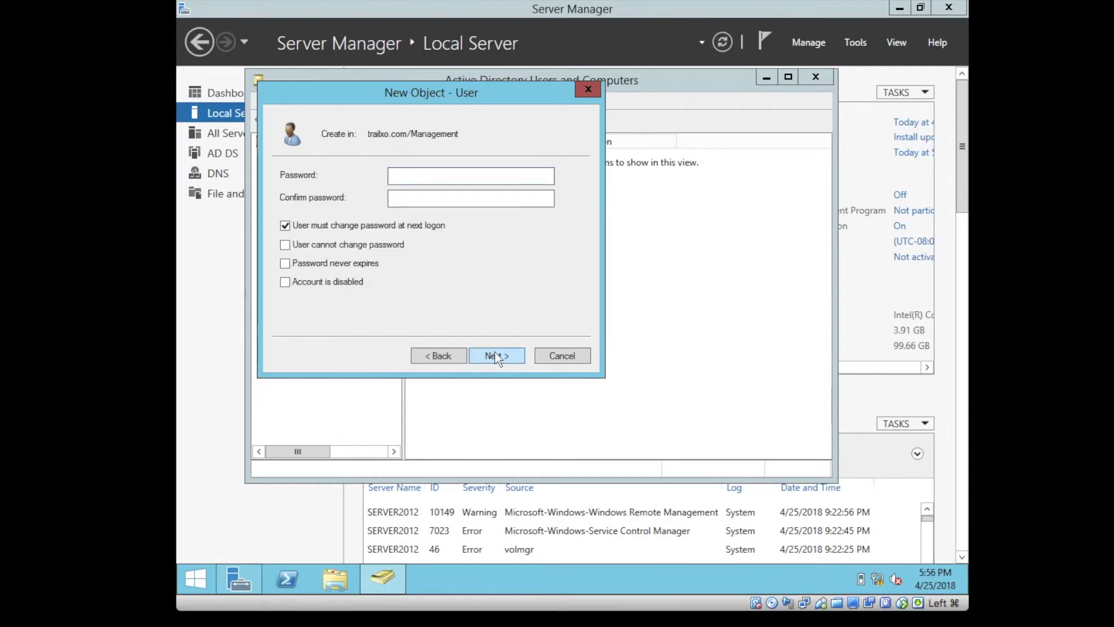
Enter and confirm the new user's account password.
text(************)
key(Tab)
text(************)
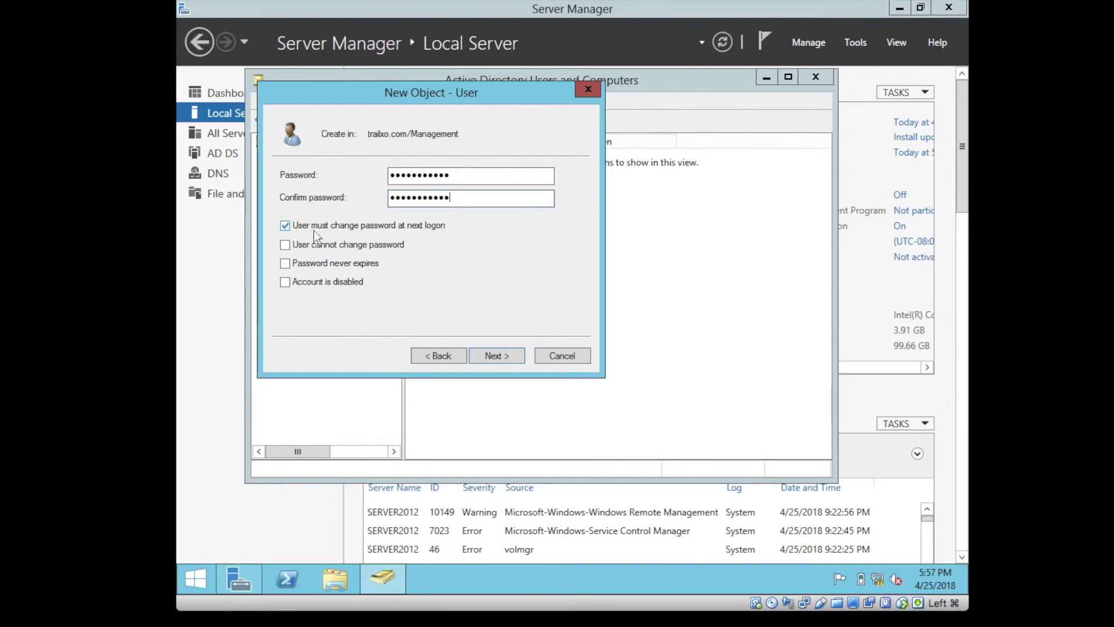
Clear the required password change at next logon, set the password to never expire, and finish creating the user.
click(285, 226)
click(283, 245)
click(284, 264)
click(285, 283)
click(285, 282)
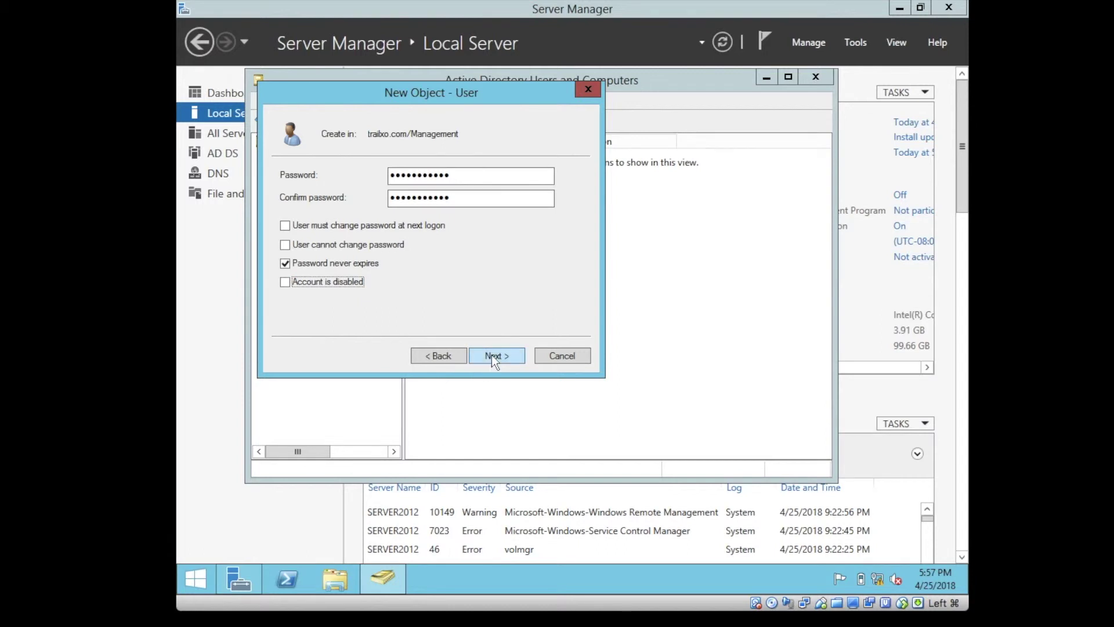
click(494, 356)
click(497, 356)
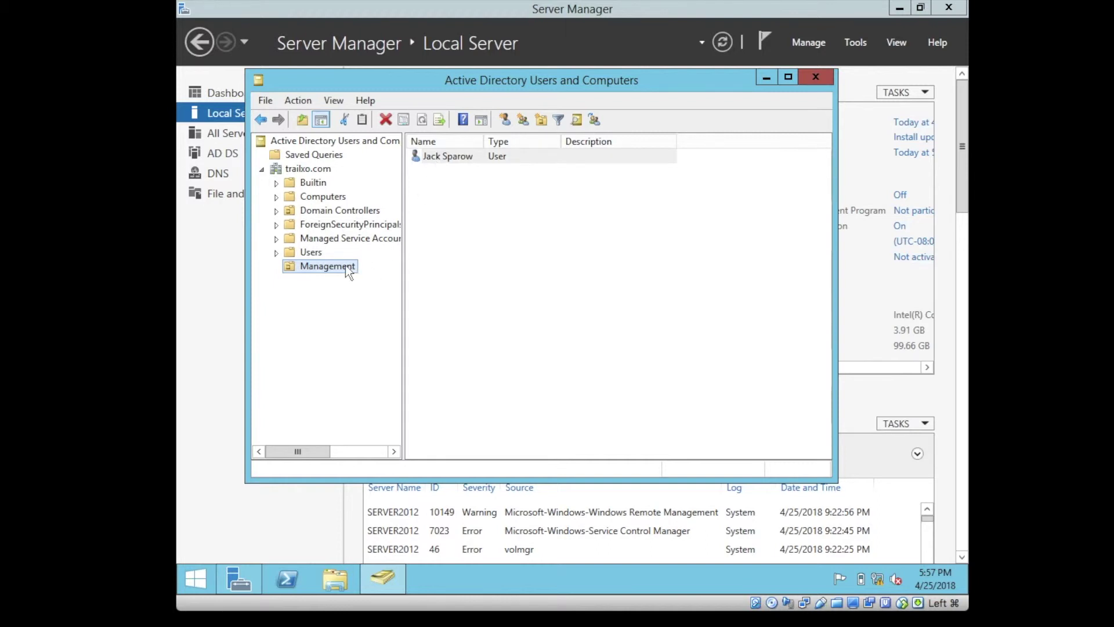
Review the new user's properties, including address, account, profile, telephones, organization and Remote Desktop Services profile, and close them without changes.
double_click(457, 160)
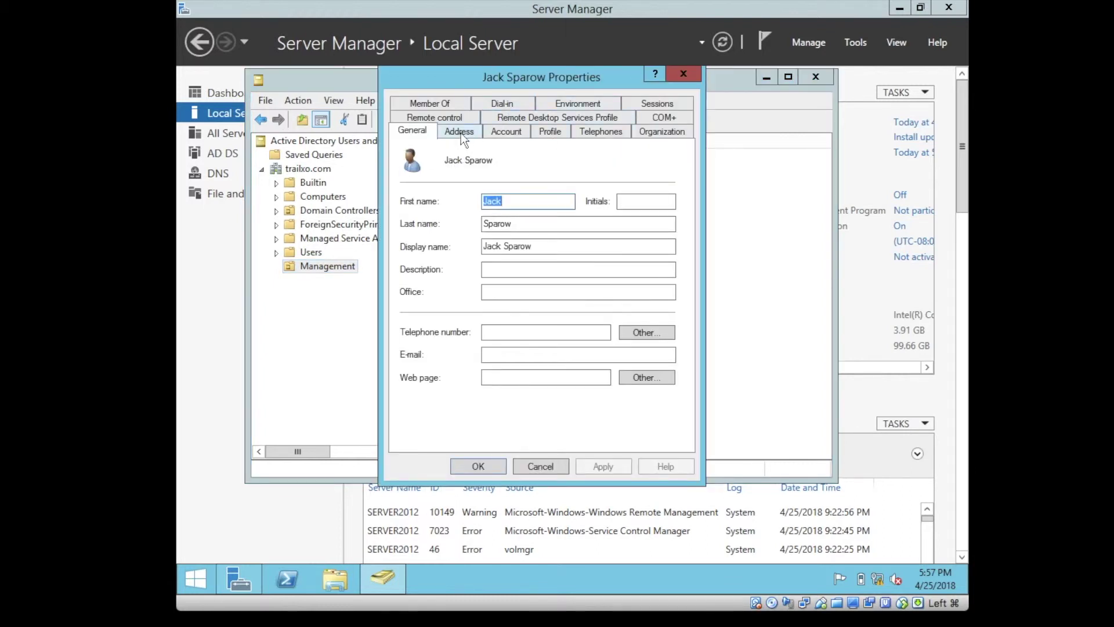
click(461, 132)
click(507, 131)
click(550, 131)
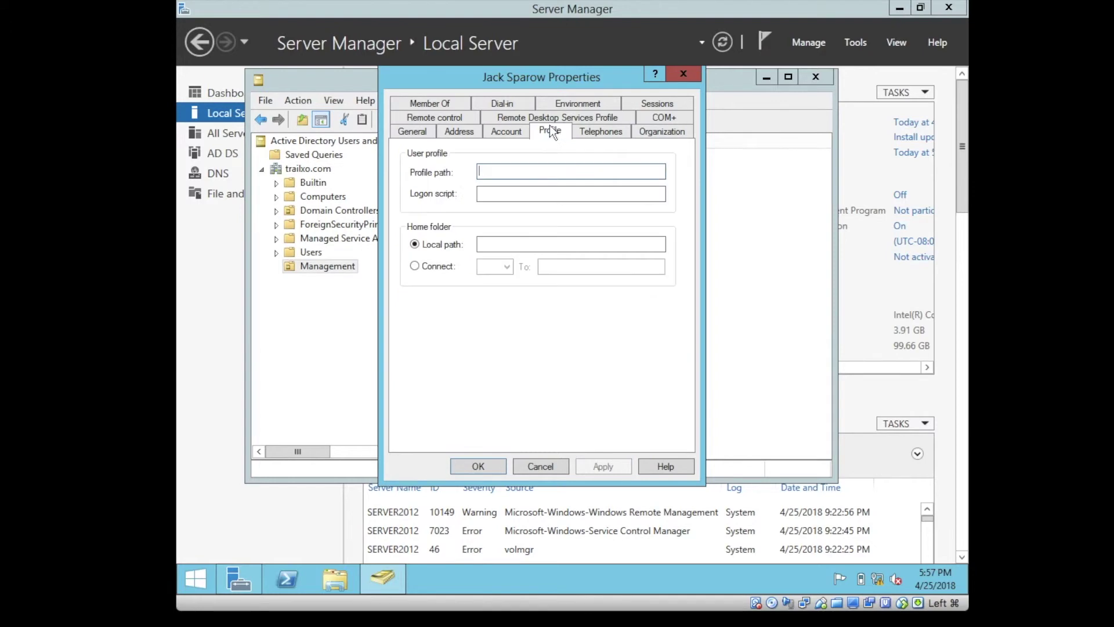
click(597, 132)
click(662, 131)
click(663, 117)
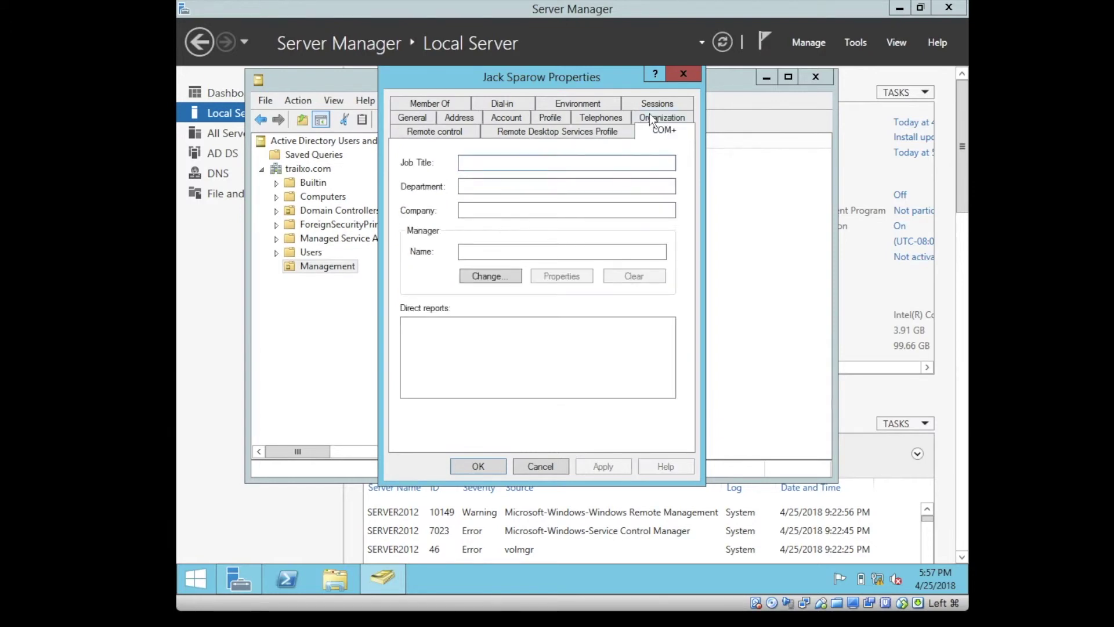
click(586, 118)
click(533, 115)
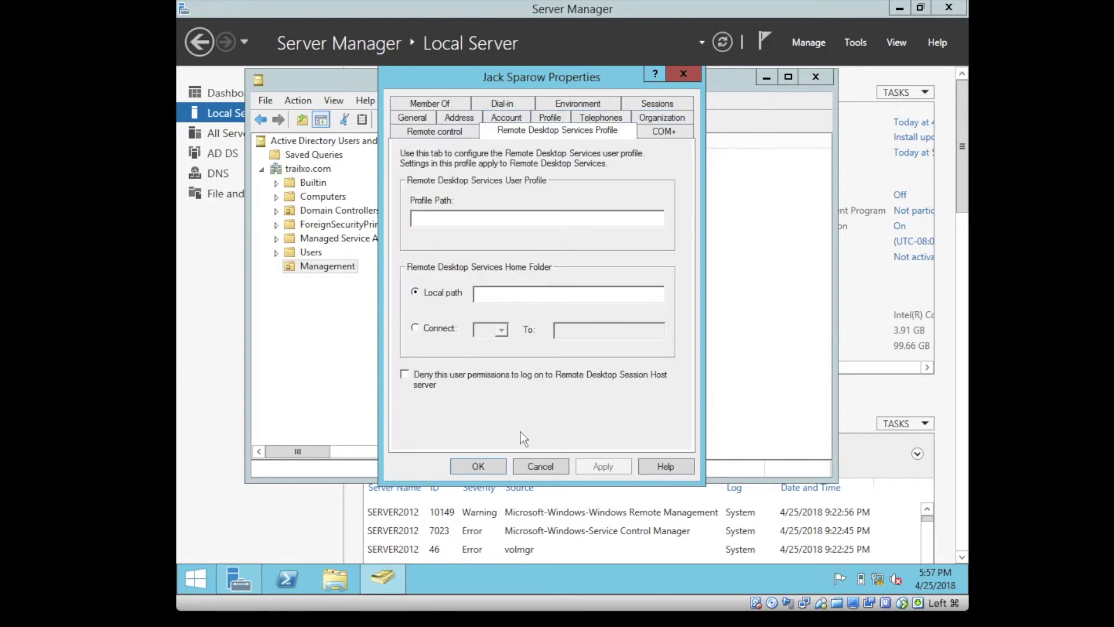
click(532, 465)
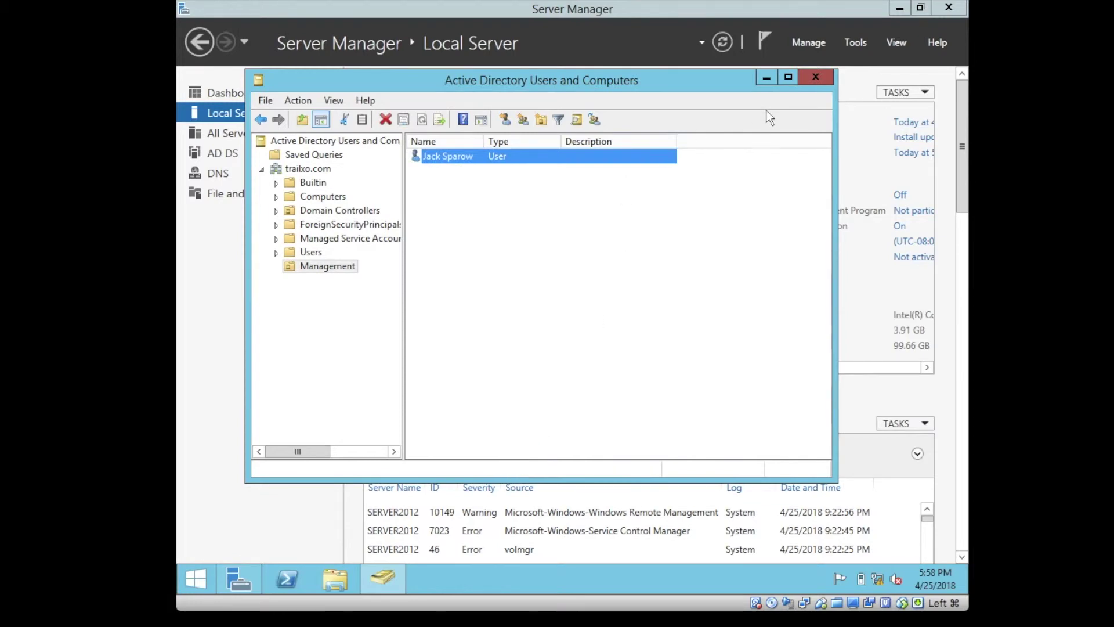
Close Active Directory Users and Computers and show the DNS role page for the server.
click(814, 78)
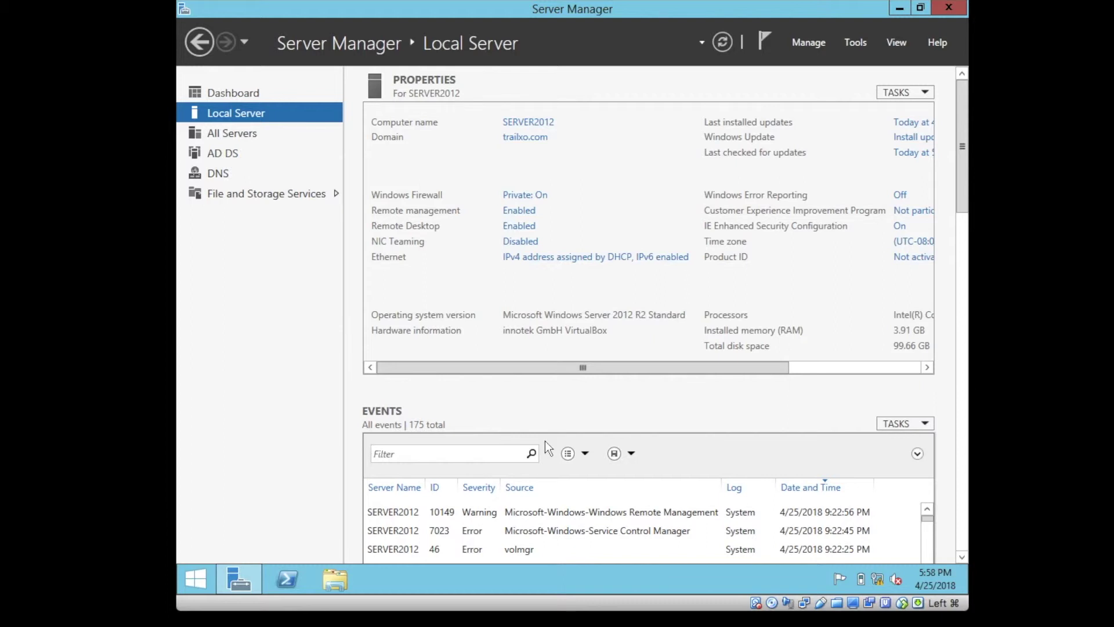
click(215, 174)
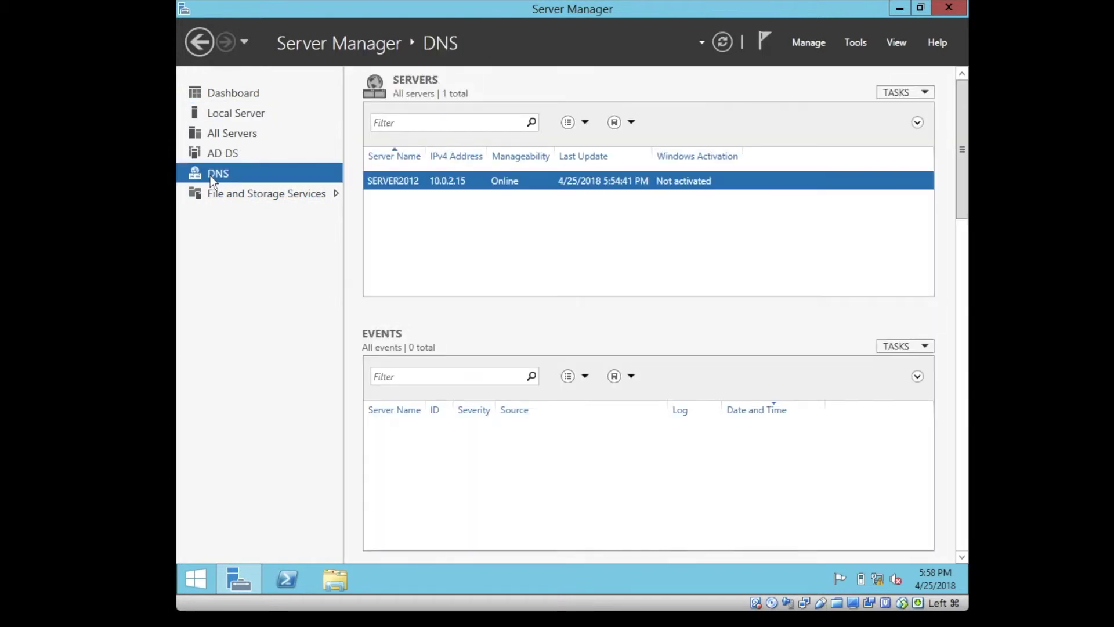
click(849, 40)
click(810, 41)
click(810, 42)
click(824, 65)
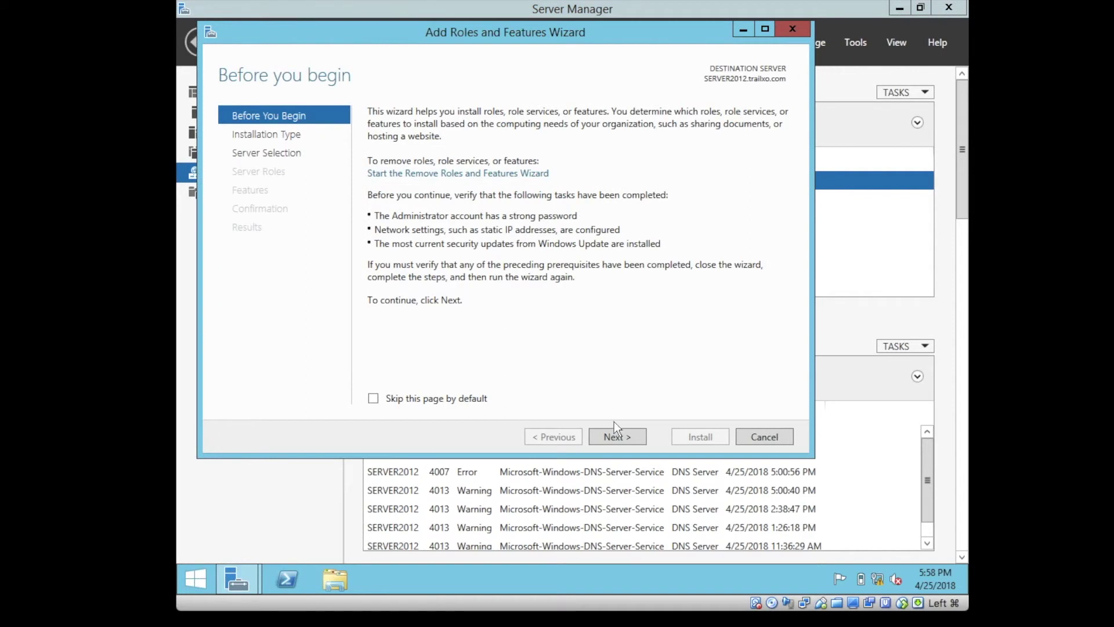
click(617, 438)
click(616, 436)
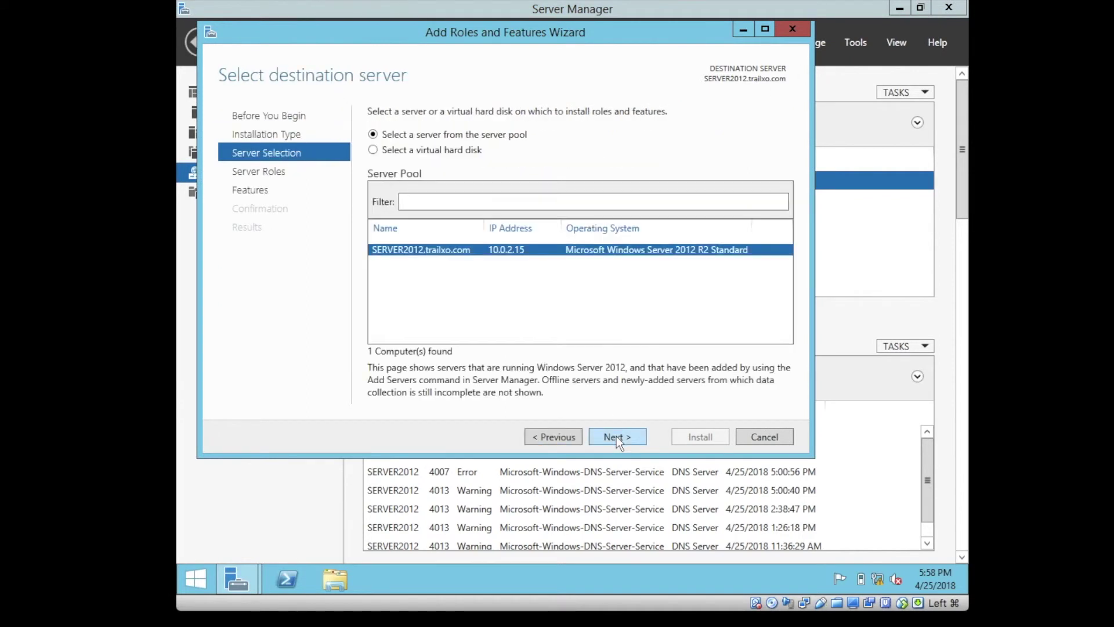
click(617, 437)
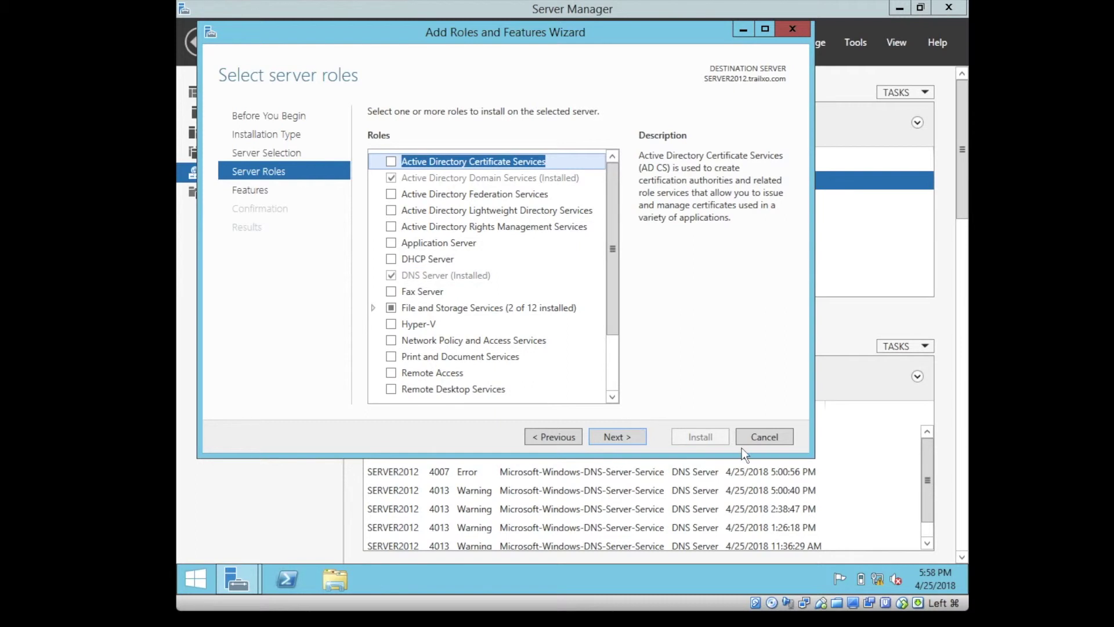
click(752, 437)
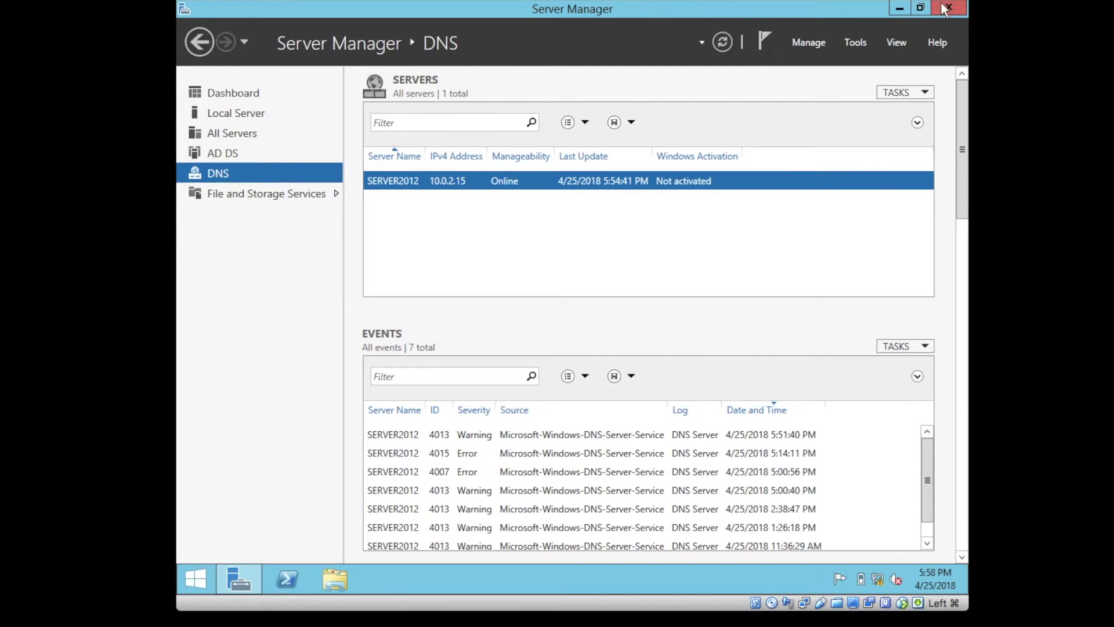
Try to remove the Active Directory Domain Services role and its management tools from SERVER2012.trailxo.com.
click(809, 49)
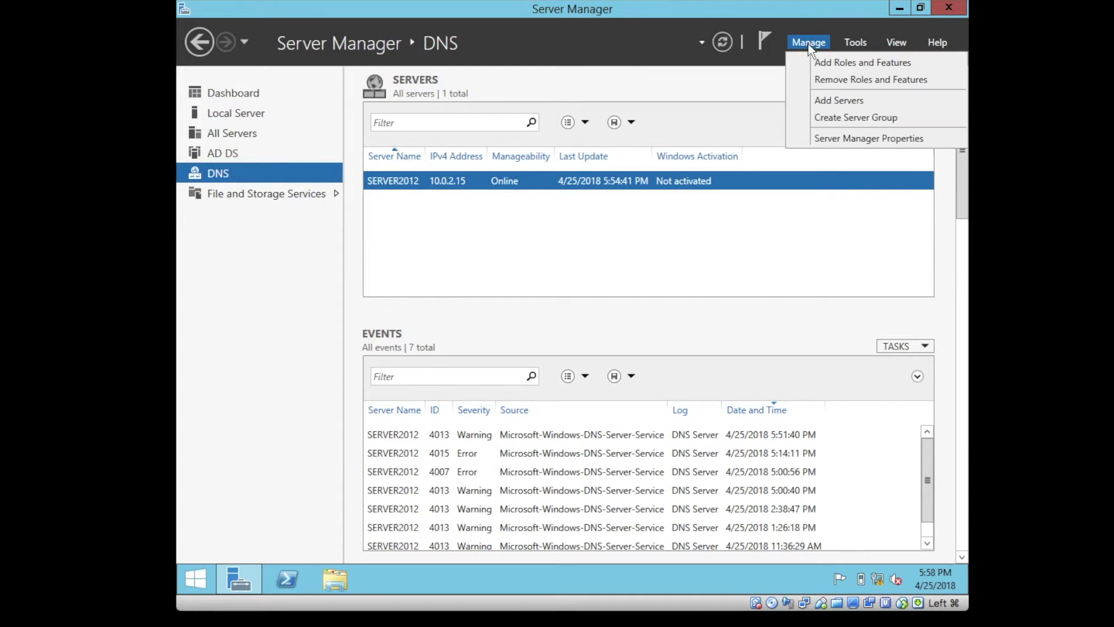
click(818, 78)
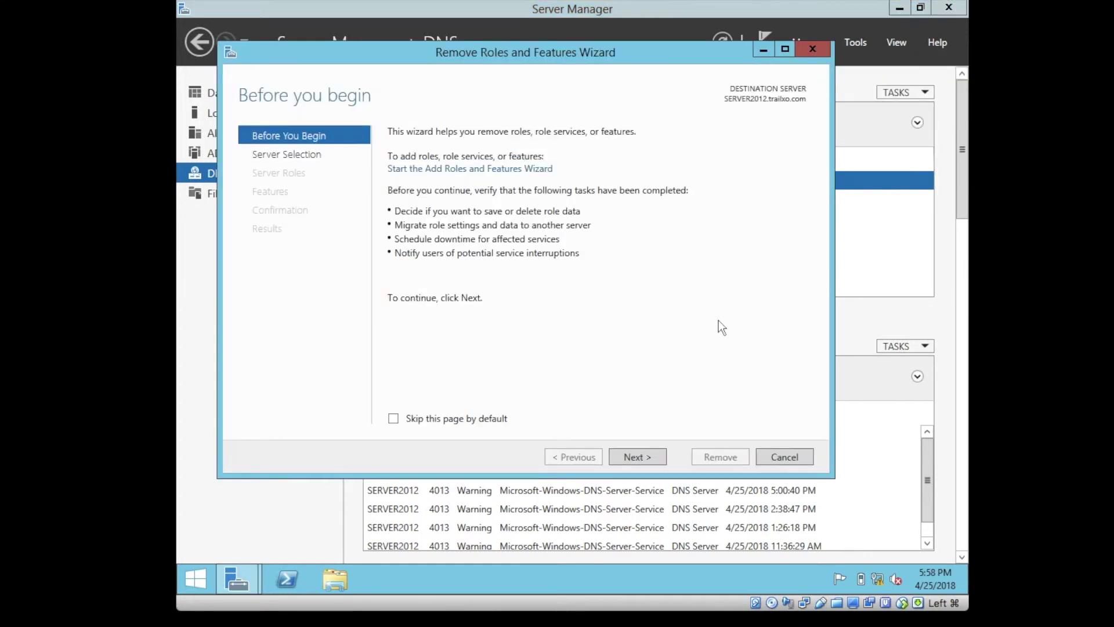
click(633, 456)
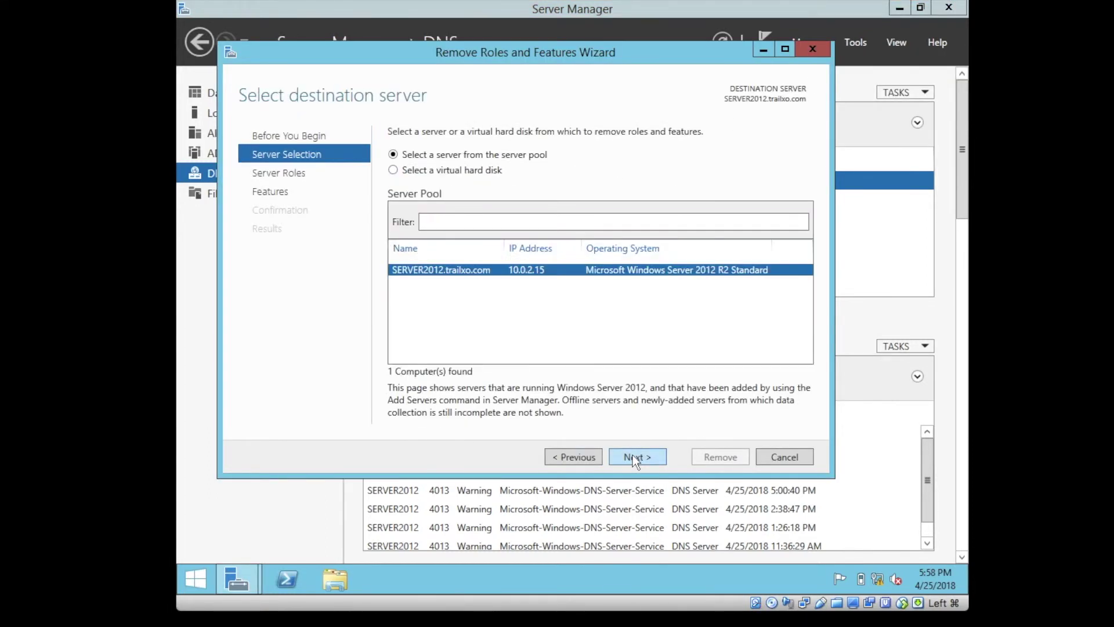
click(632, 457)
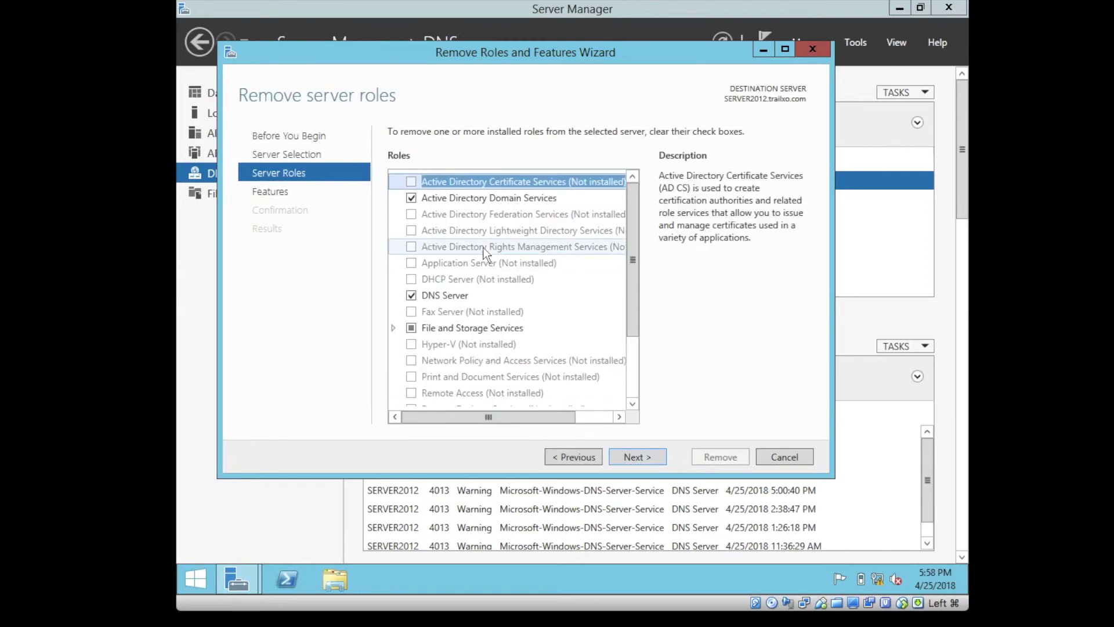
click(412, 198)
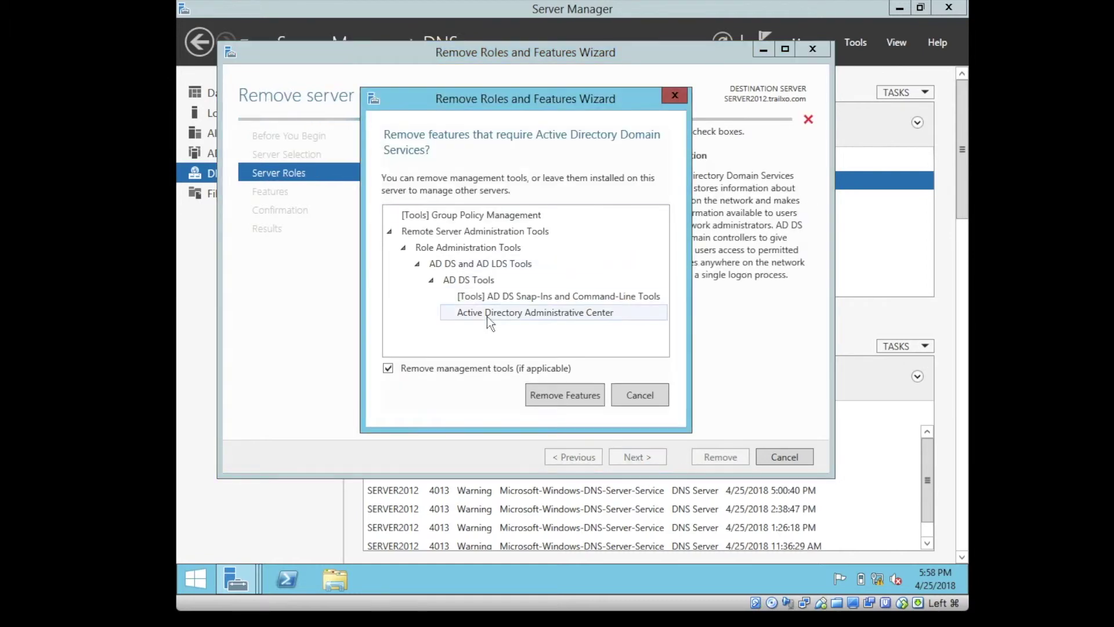
click(546, 396)
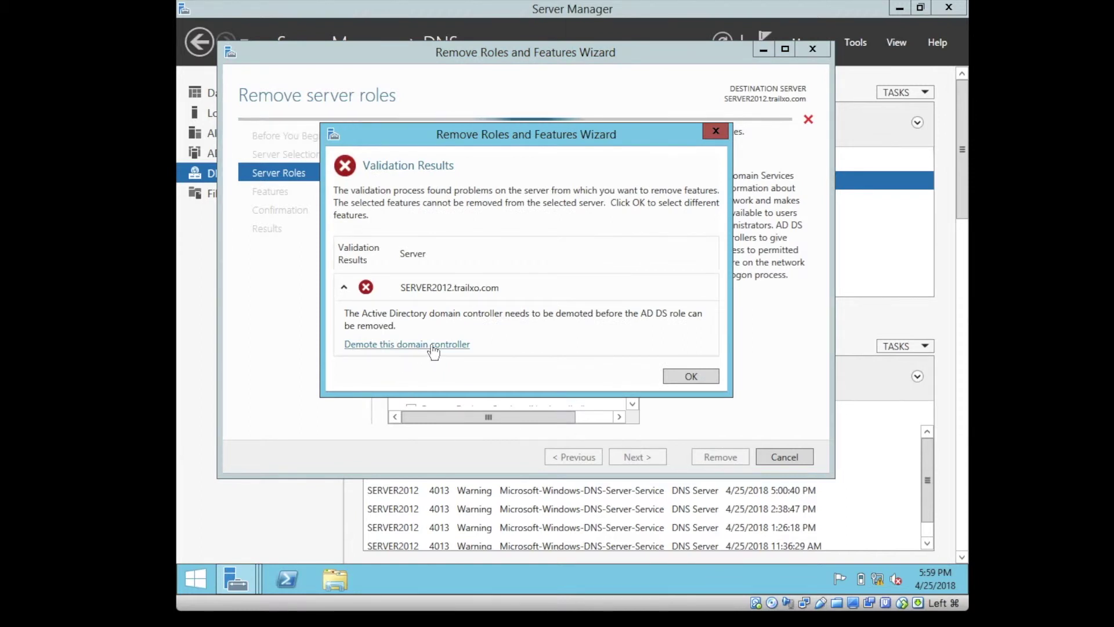
Start demoting the domain controller with the current credentials and agree to proceed with removal despite its hosted roles.
click(400, 346)
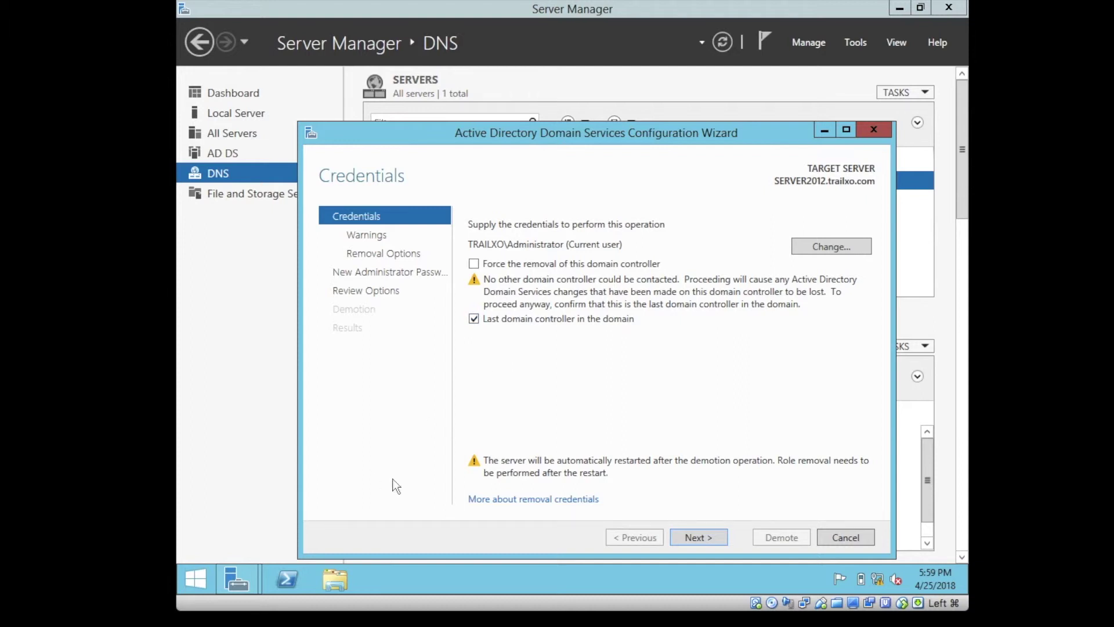
click(695, 538)
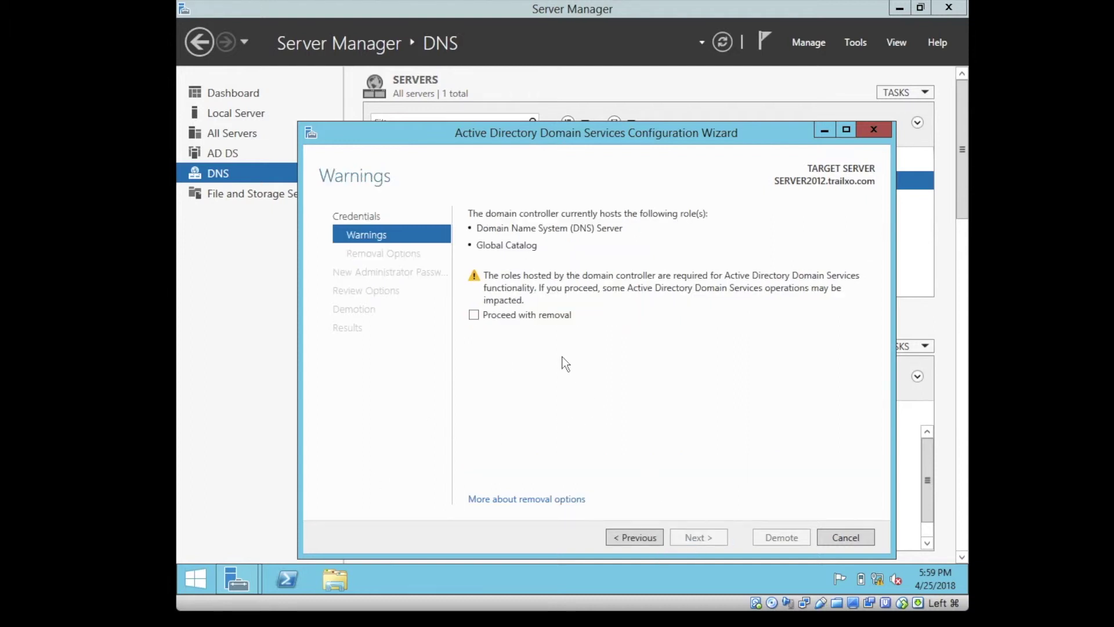
click(472, 316)
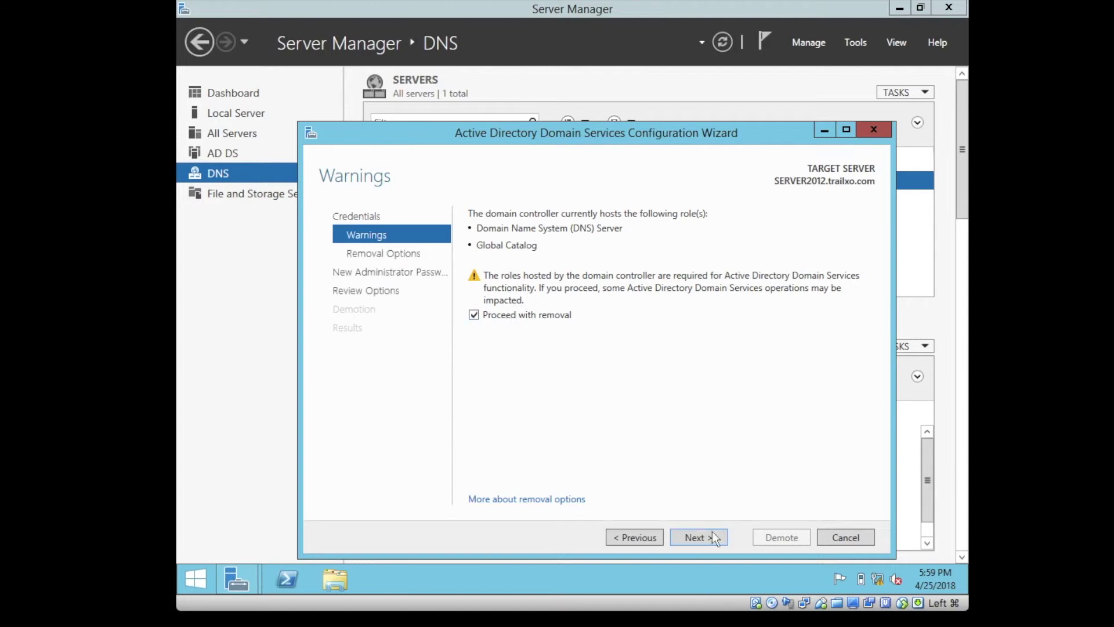
click(690, 534)
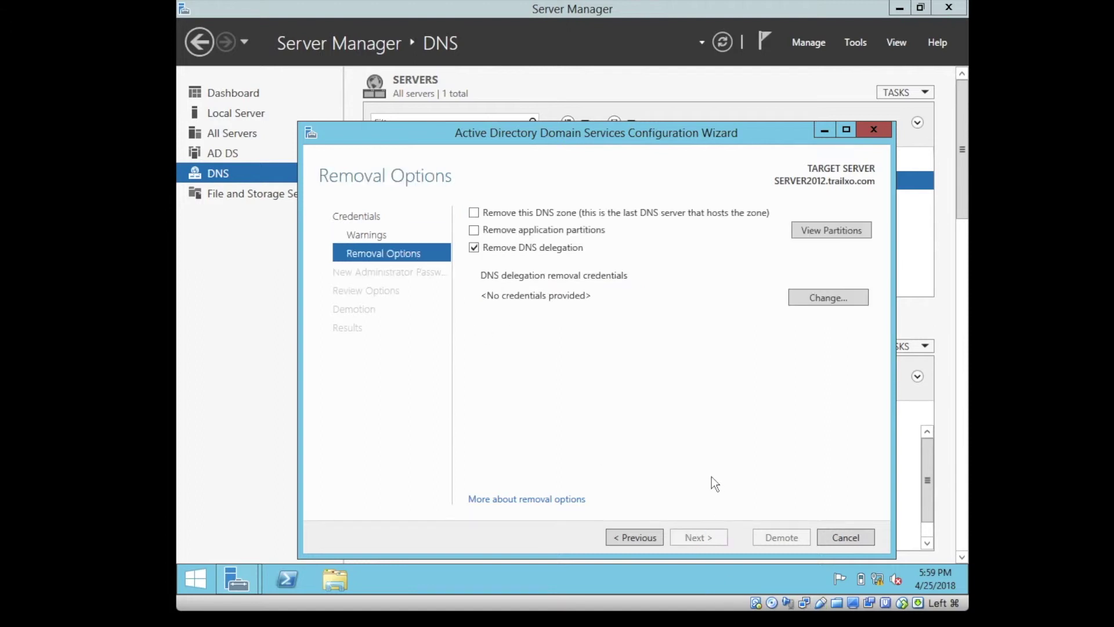
Include the DNS zone and application partitions in the removal, keeping the DNS delegation removal enabled.
click(549, 216)
click(523, 229)
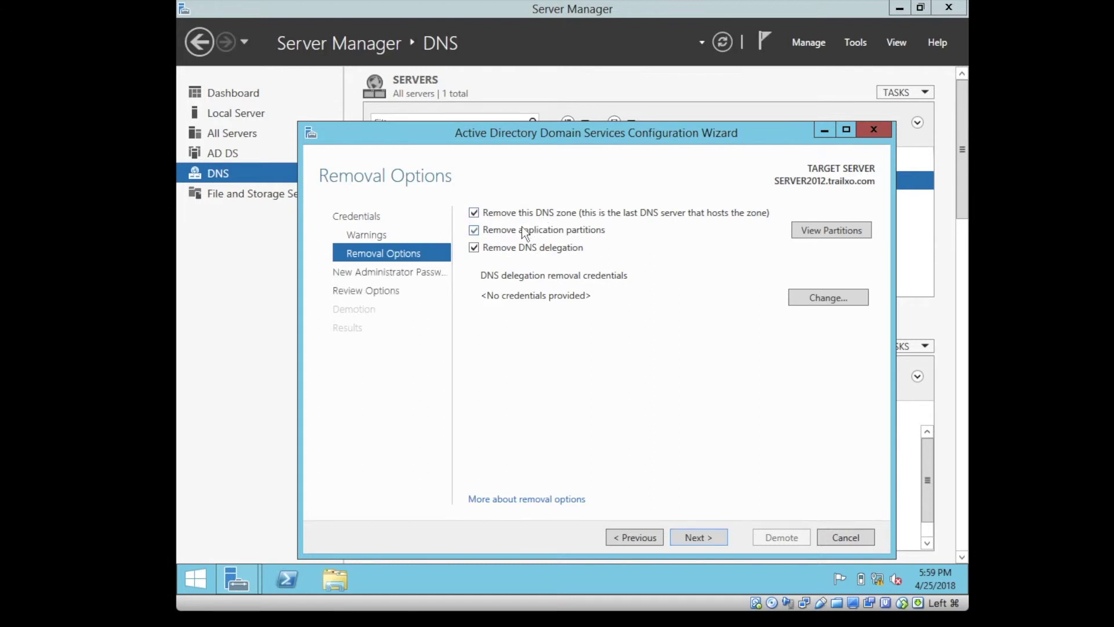
click(709, 540)
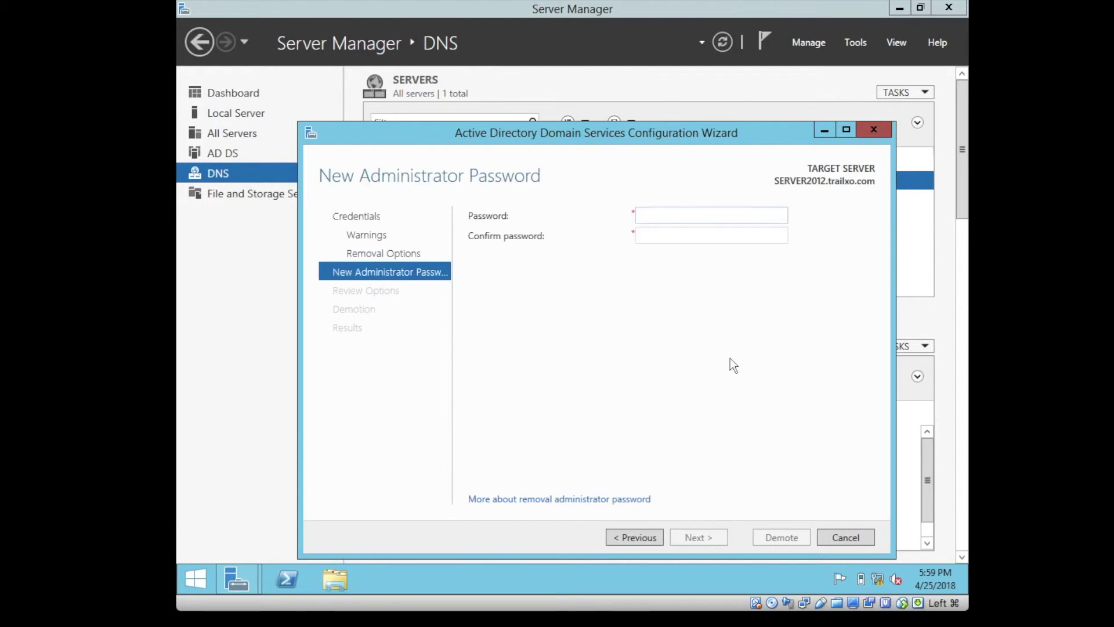
Enter and confirm the new administrator password for the demoted server.
text(•••••••••)
key(Tab)
text(••••)
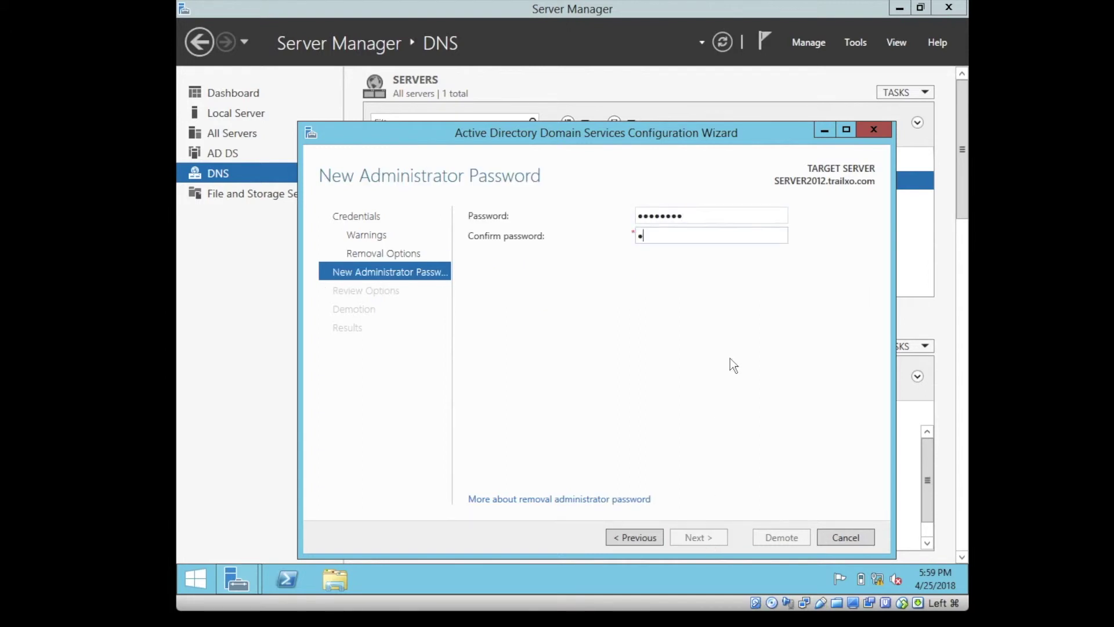
text(•••••)
key(Return)
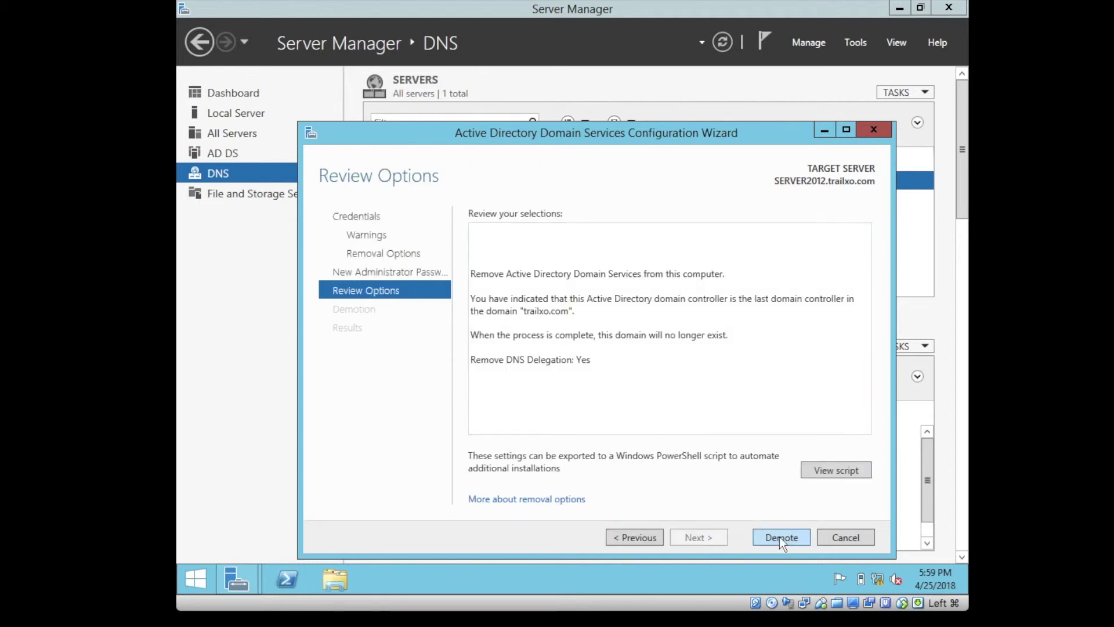
Demote the domain controller, then dismiss the sign-out notice and close the configuration wizard.
click(781, 538)
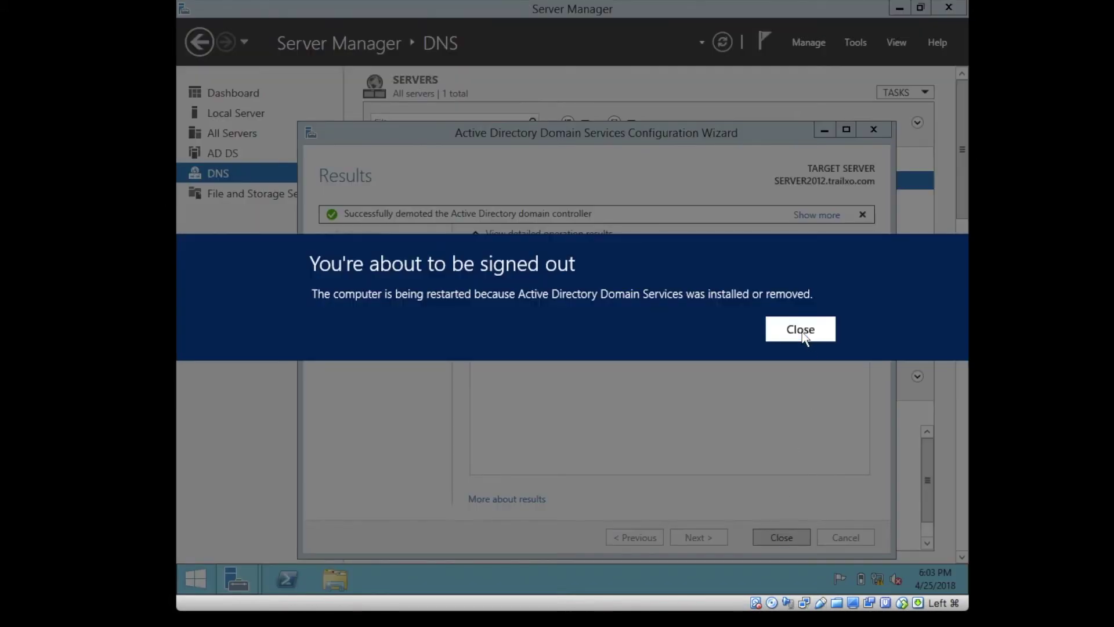
click(801, 330)
click(782, 536)
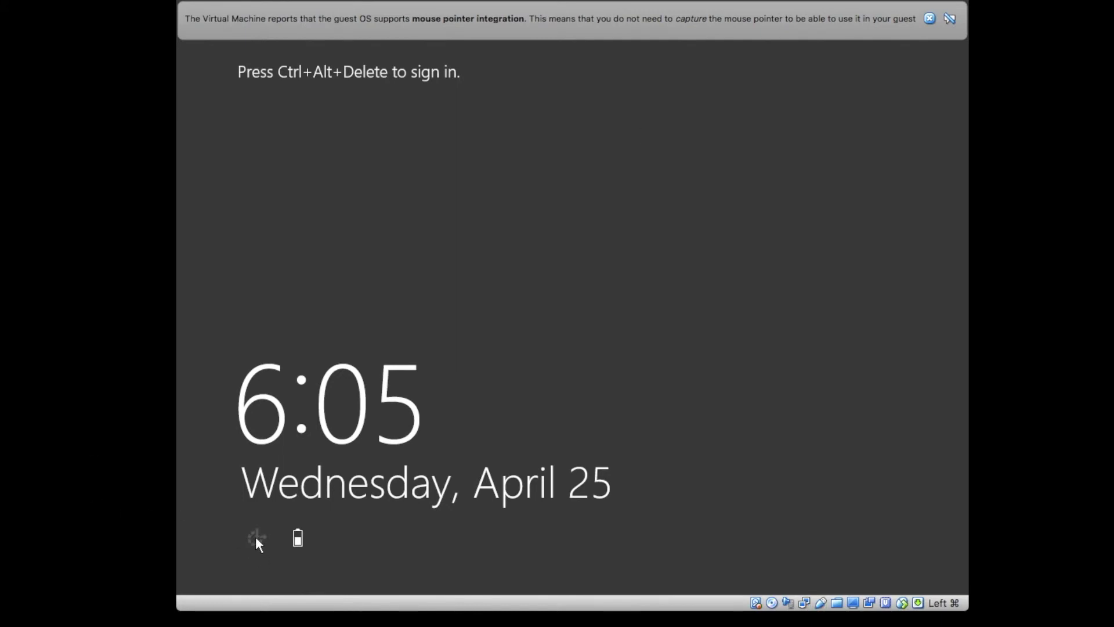
Sign in as Administrator with the account password and dismiss the virtual machine's mouse pointer integration message.
key(ctrl+alt+Delete)
text(•••••••)
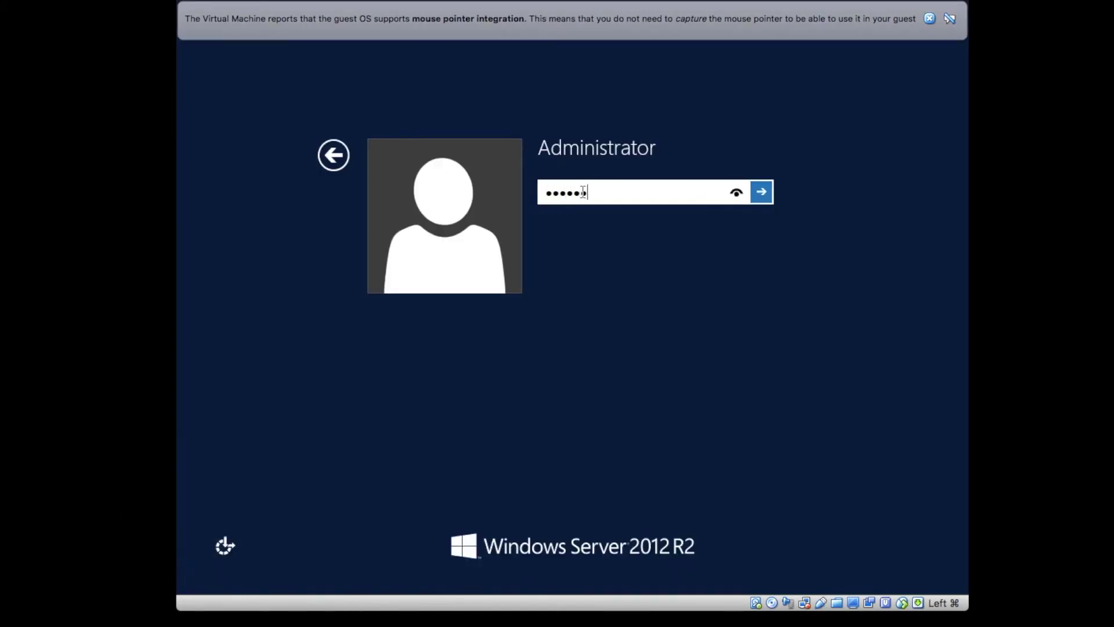
text(•)
key(Return)
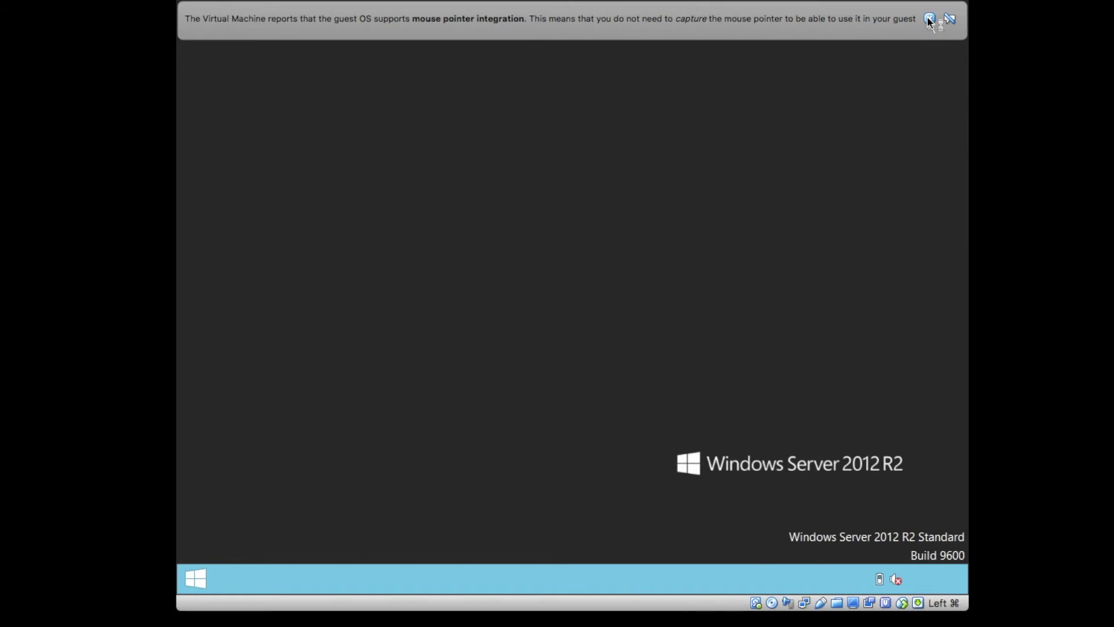
click(929, 19)
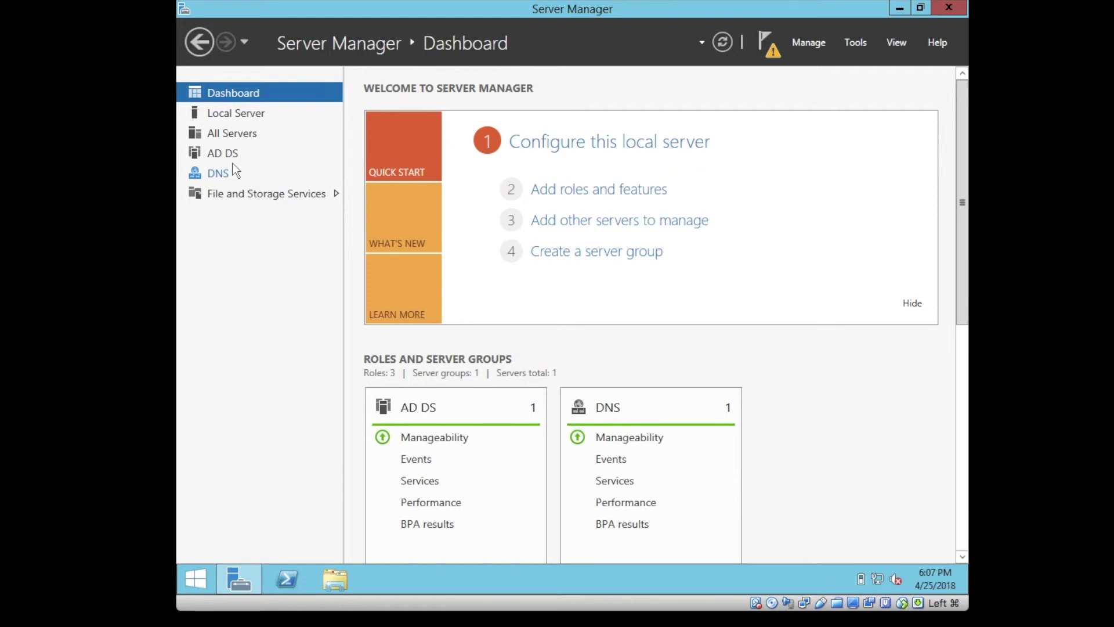
click(228, 153)
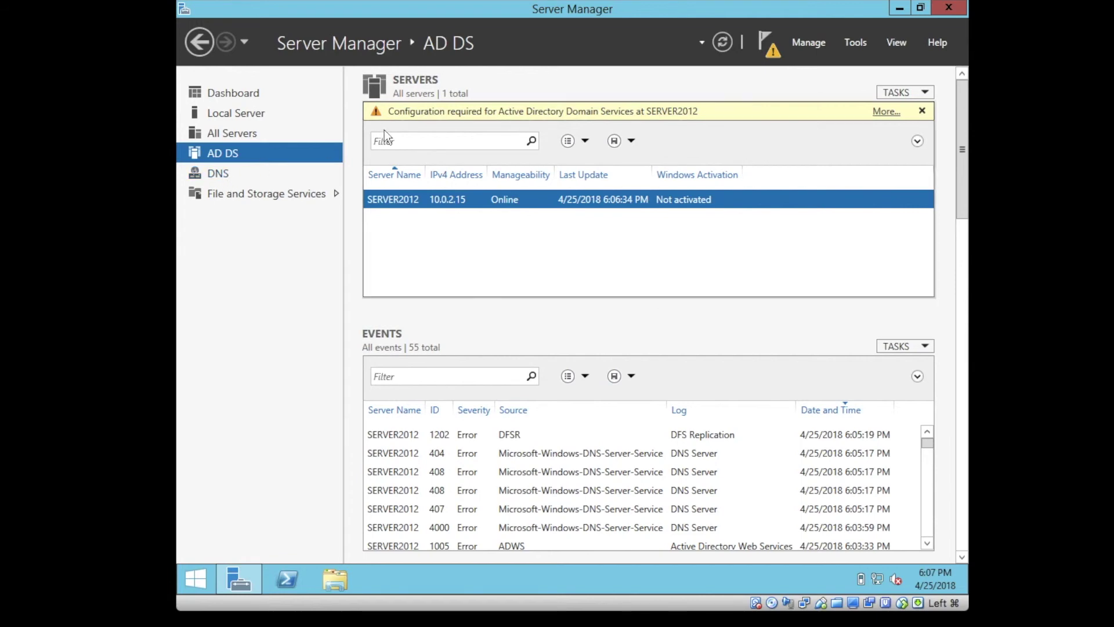
click(795, 43)
click(832, 67)
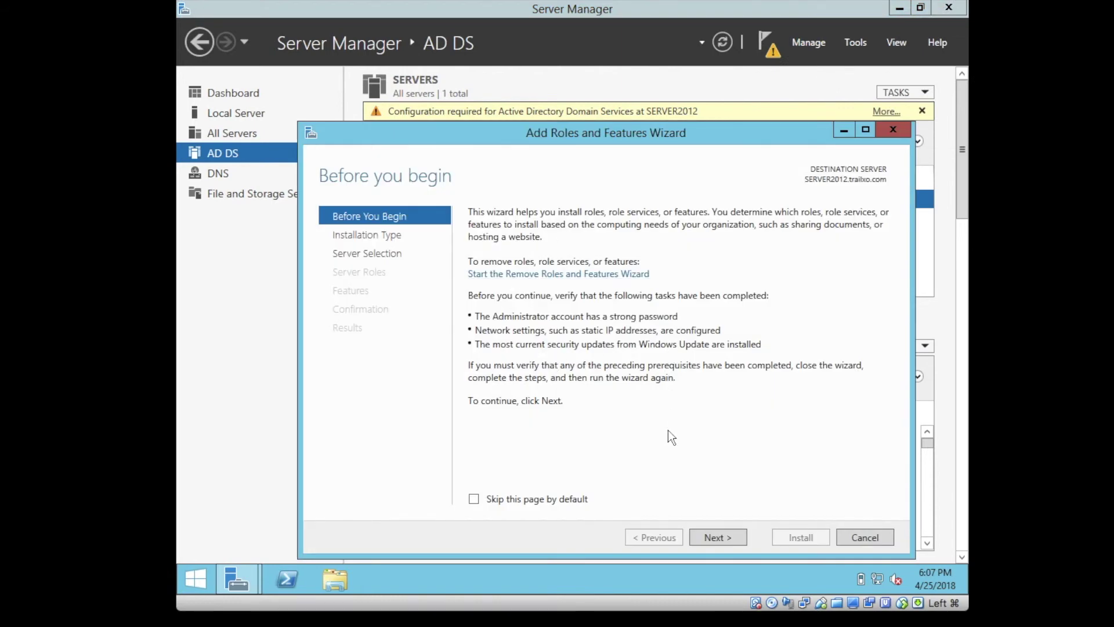
click(709, 540)
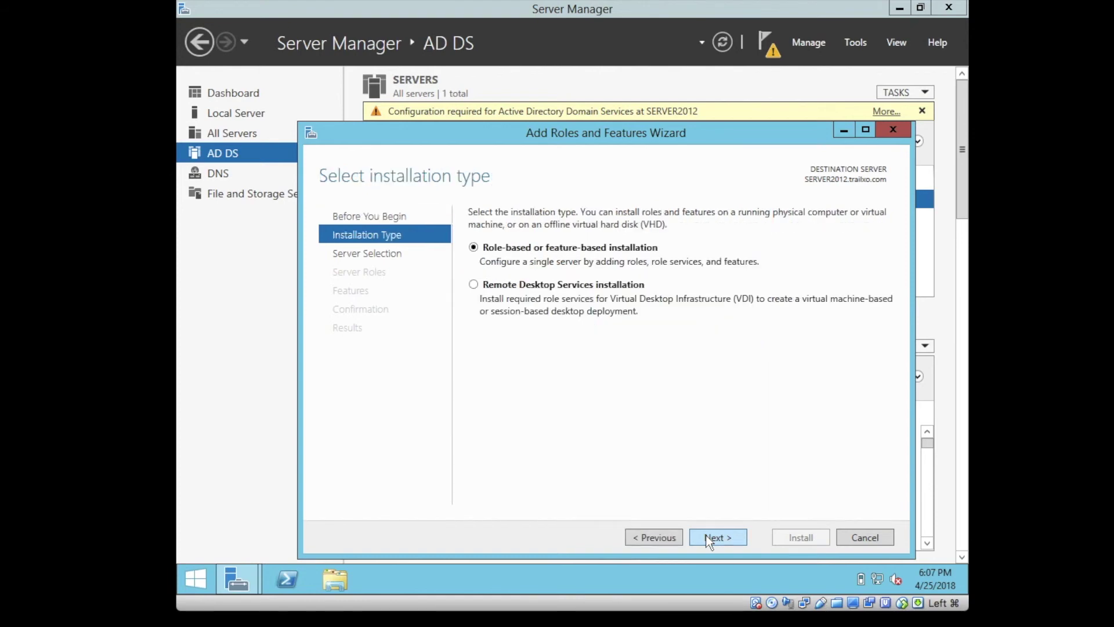
click(709, 541)
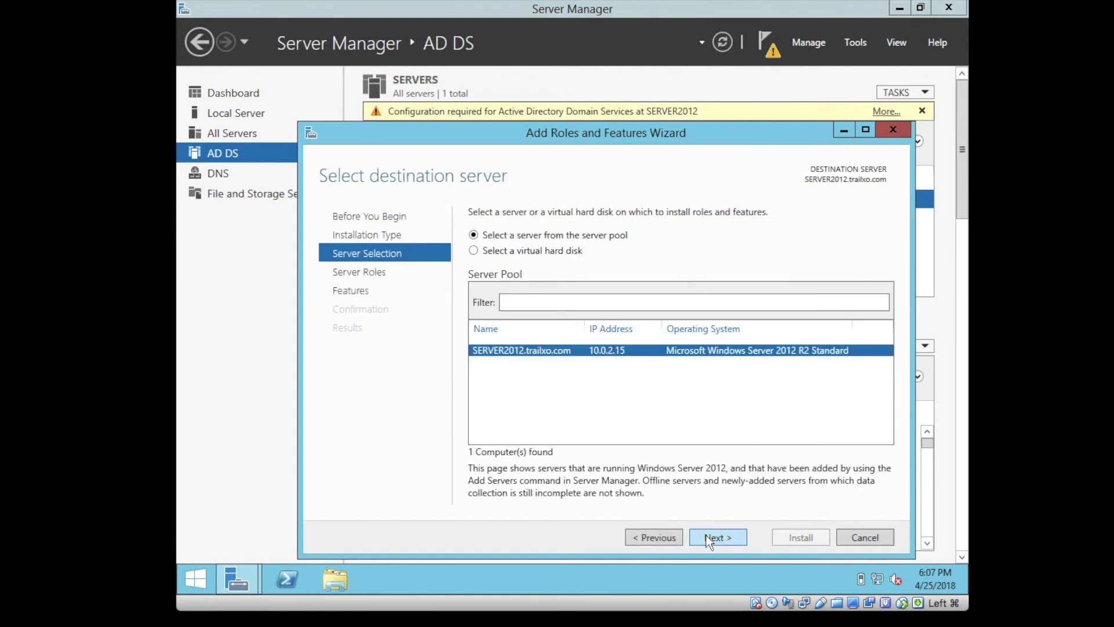
click(709, 541)
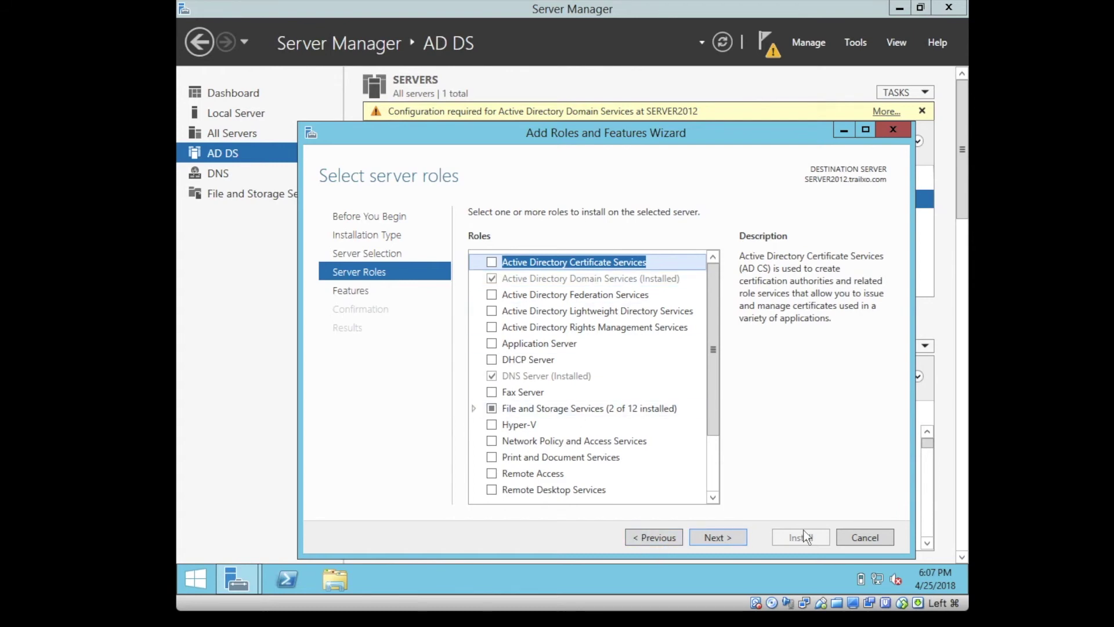
click(849, 537)
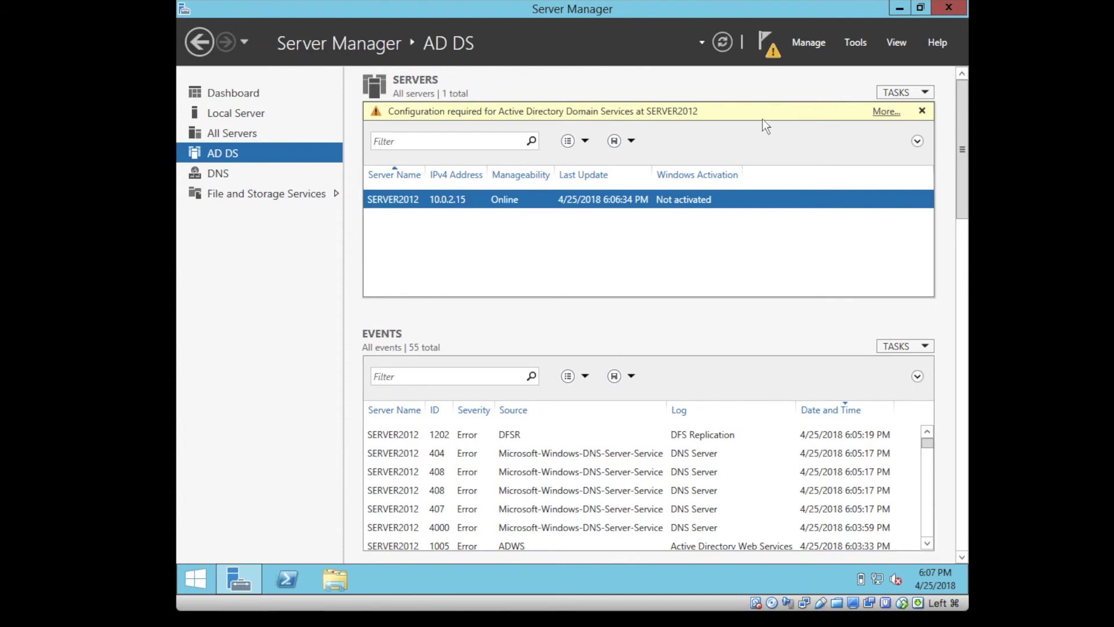
Start removing roles from SERVER2012.trailxo.com and mark Active Directory Domain Services for removal together with its dependent features and management tools.
click(806, 43)
click(821, 79)
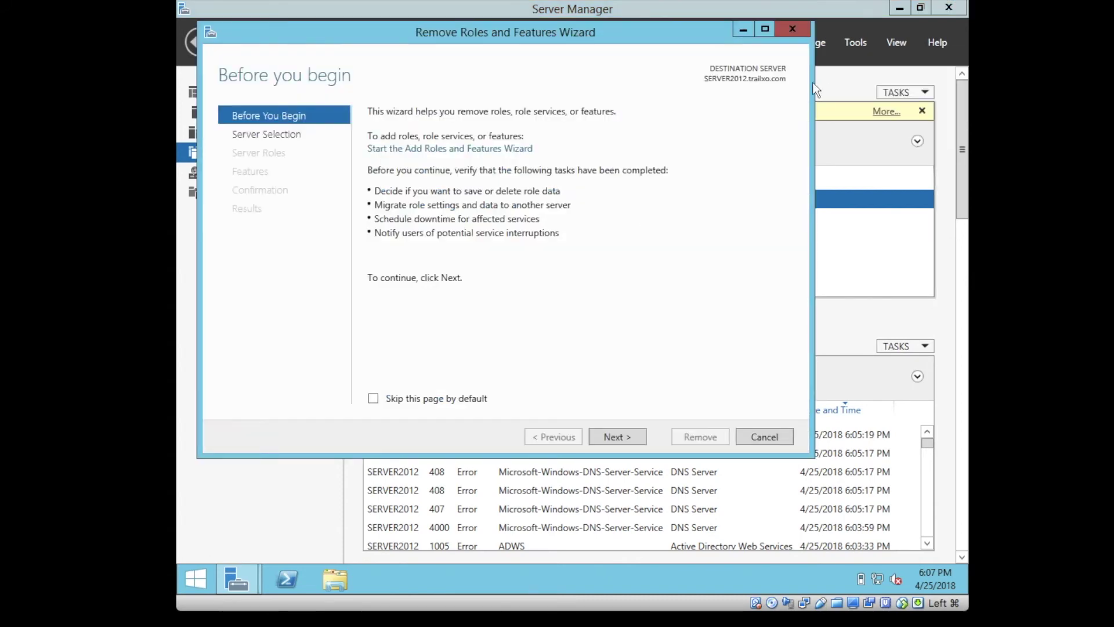
click(610, 437)
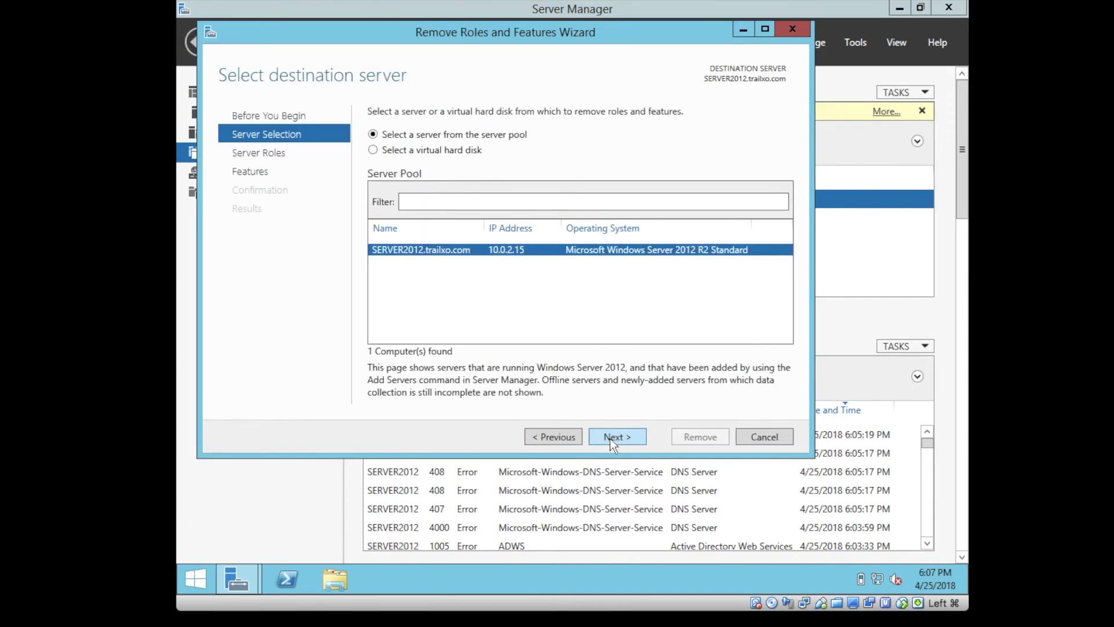
click(610, 438)
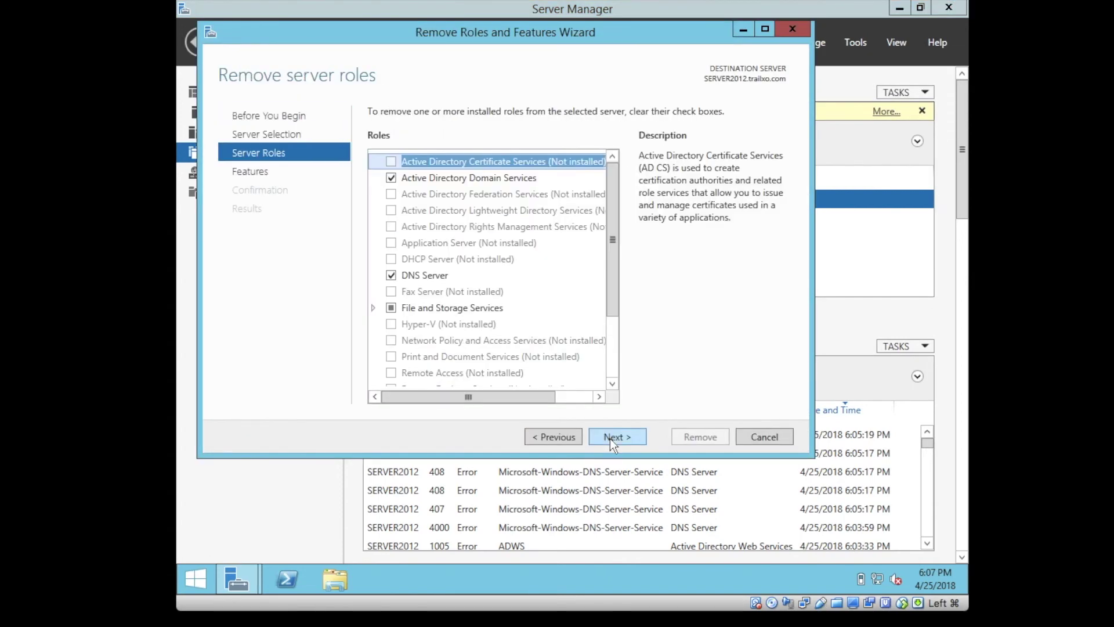
click(471, 177)
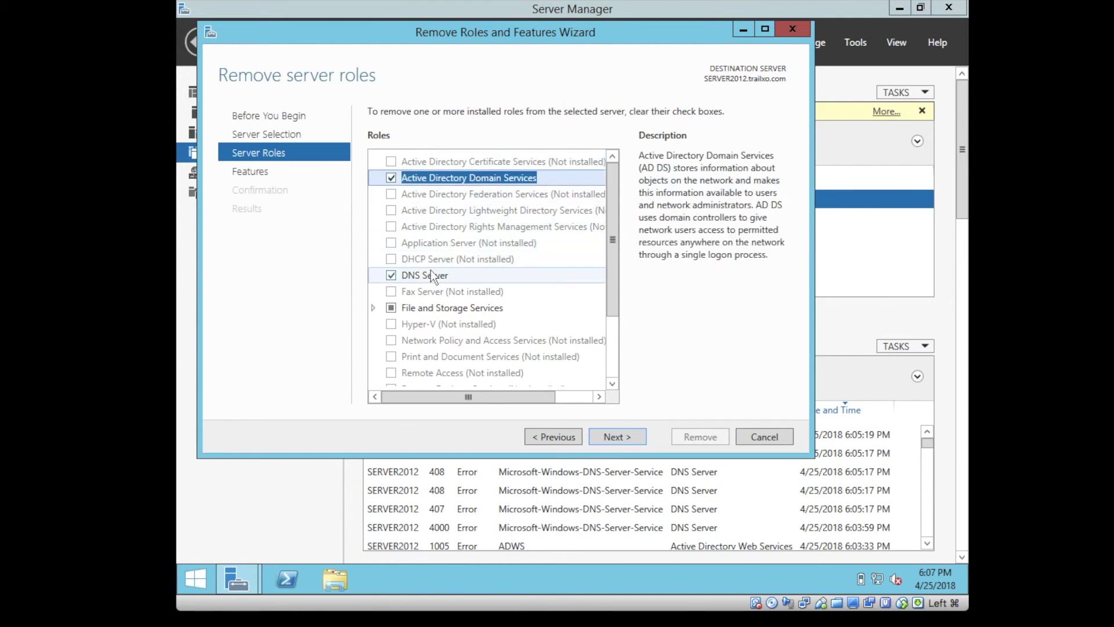
click(391, 178)
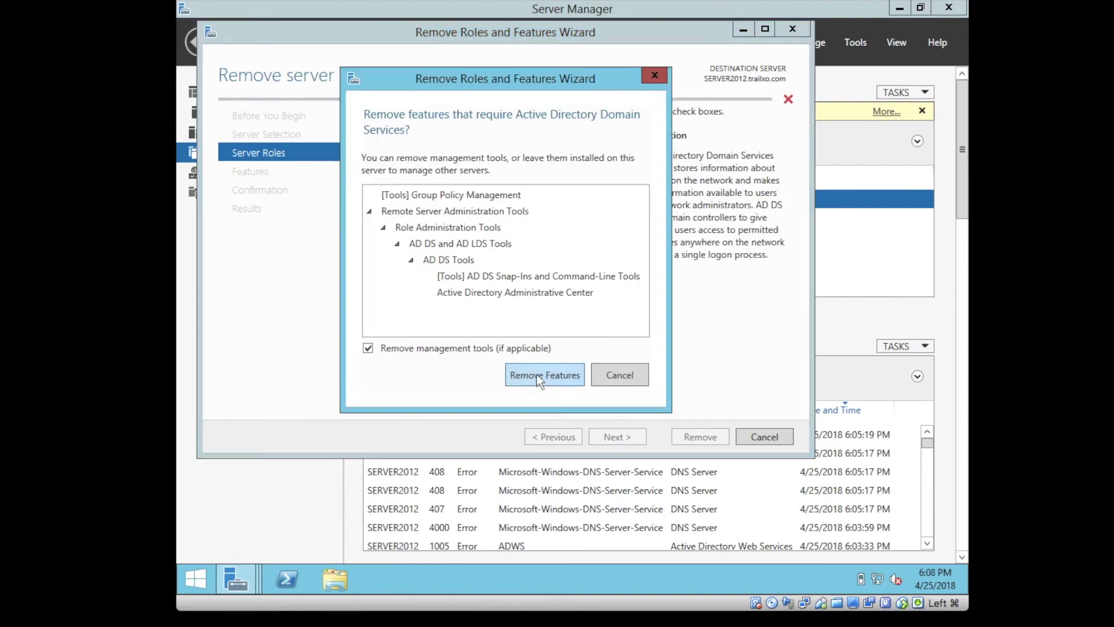
click(537, 376)
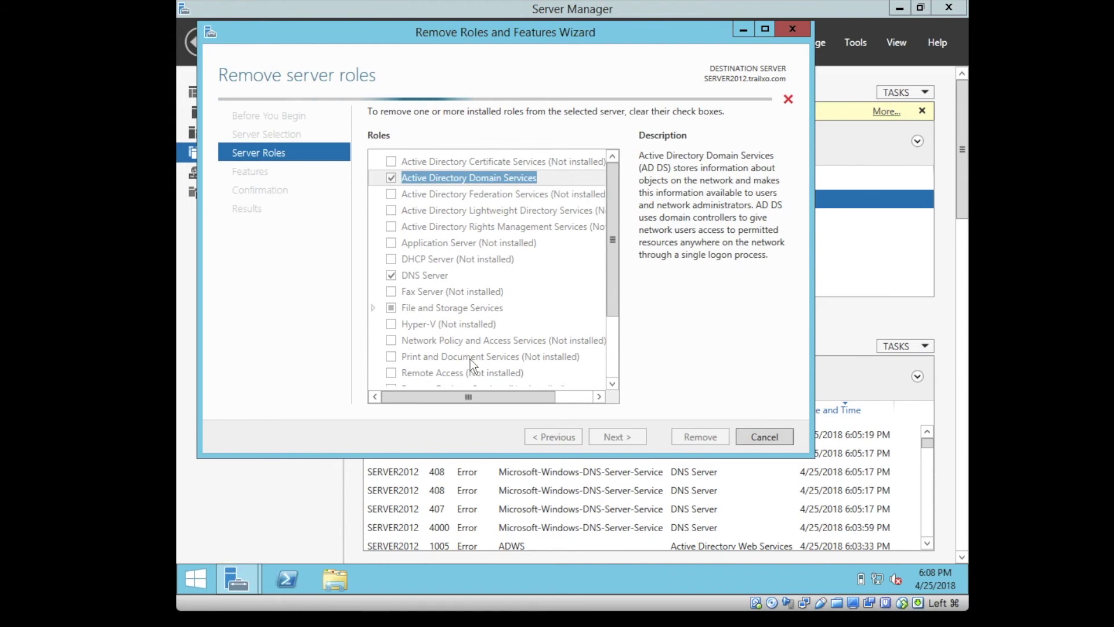
Mark the DNS Server role and its management tools for removal as well, and run the removal of all selected roles and features.
click(423, 275)
click(391, 275)
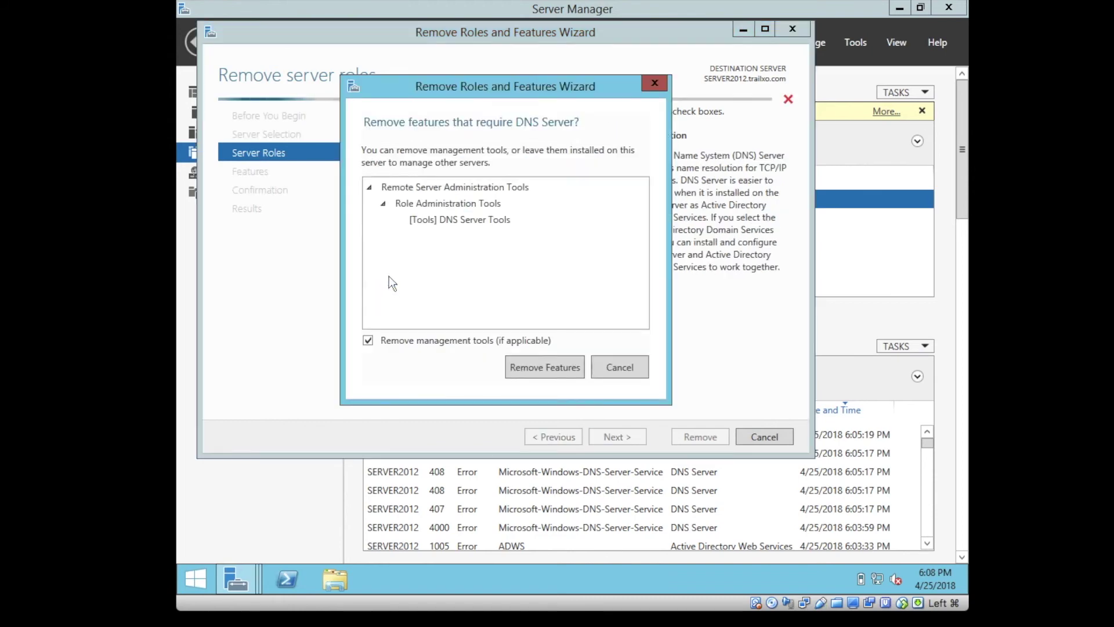
click(535, 367)
click(607, 434)
click(609, 439)
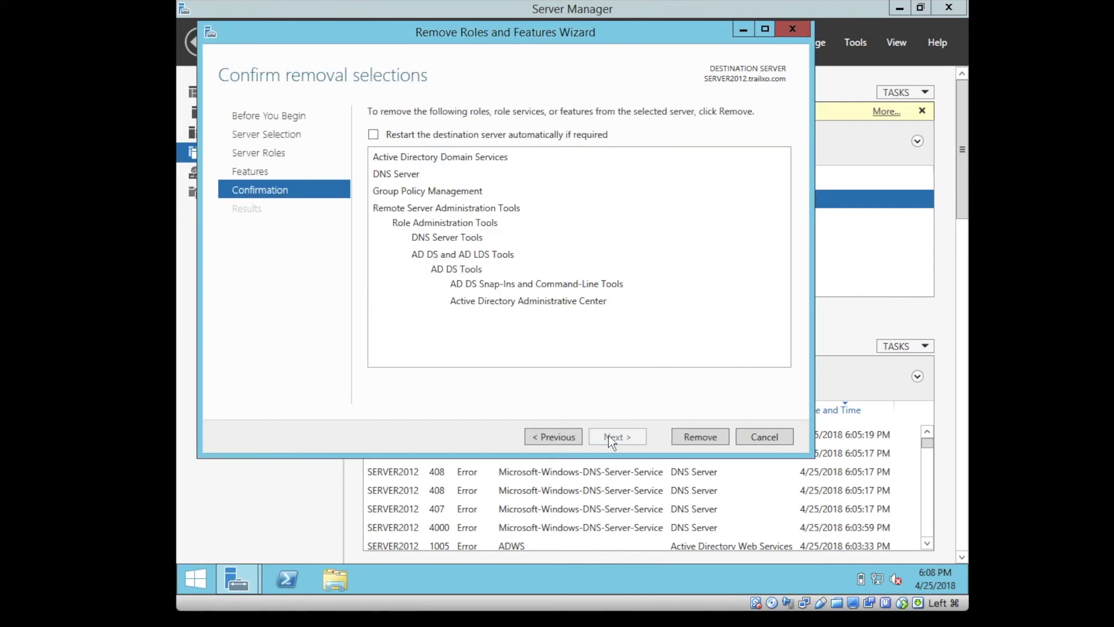
click(713, 441)
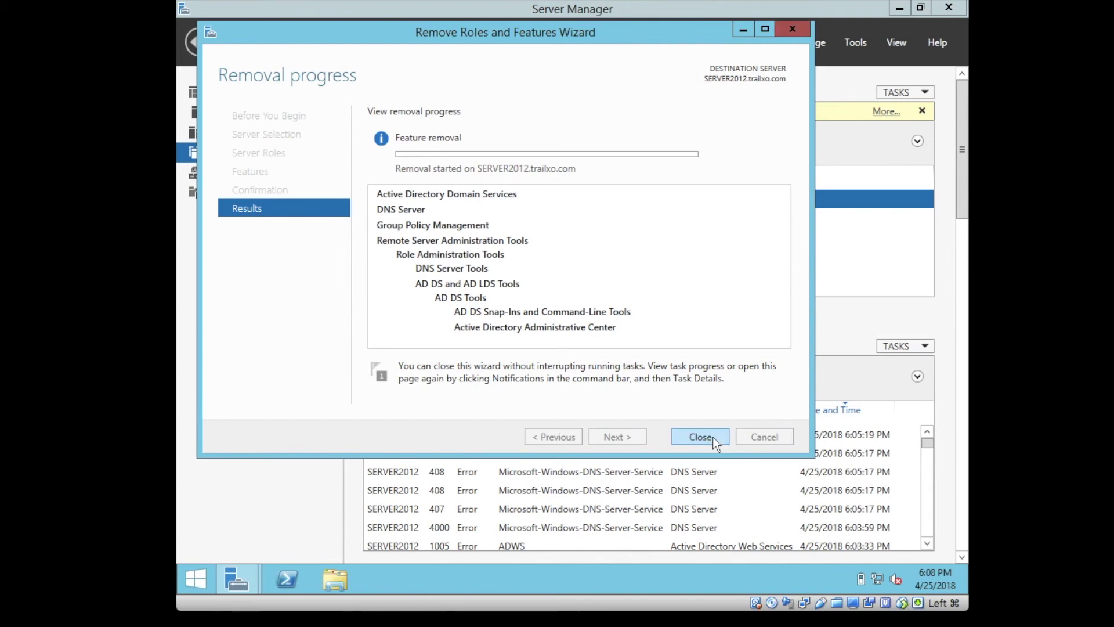
click(700, 437)
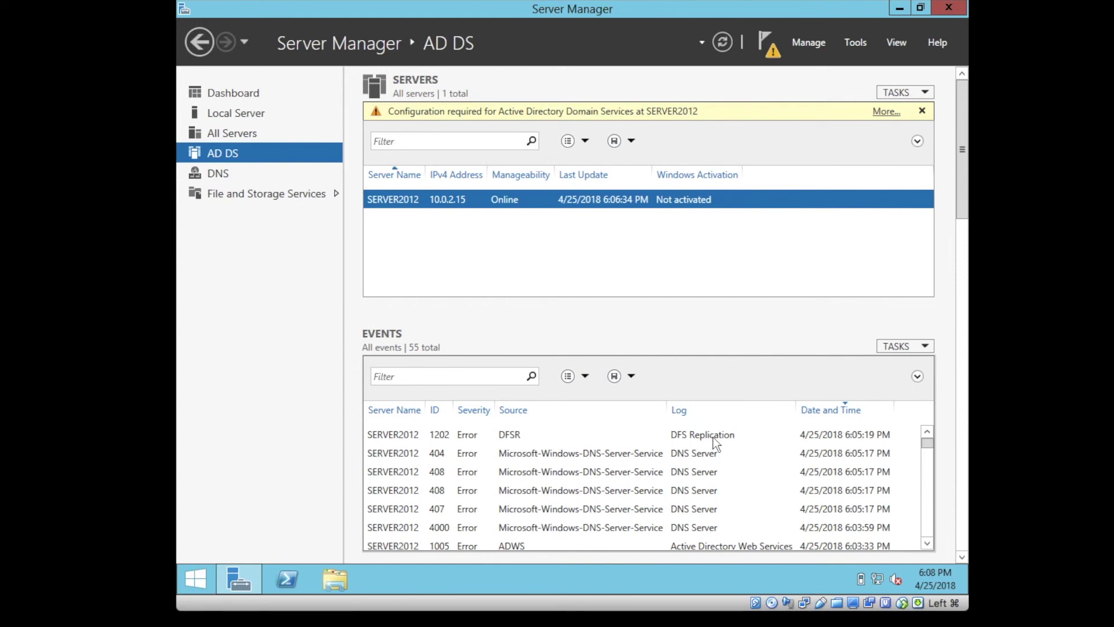
Check the feature removal status in the notifications and refresh the server information.
click(770, 45)
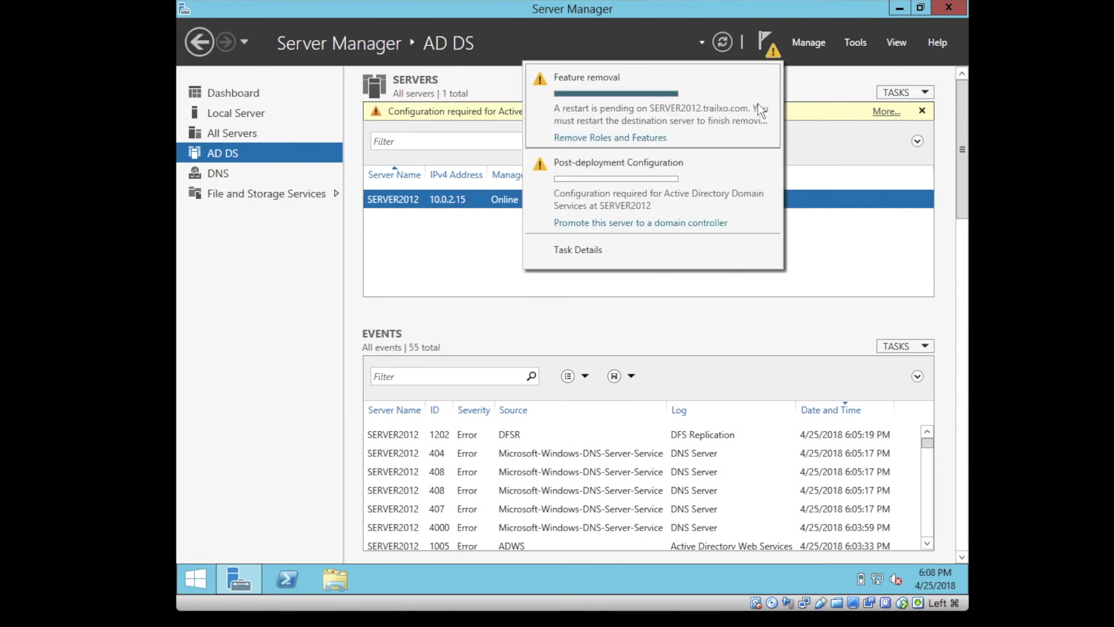
click(720, 41)
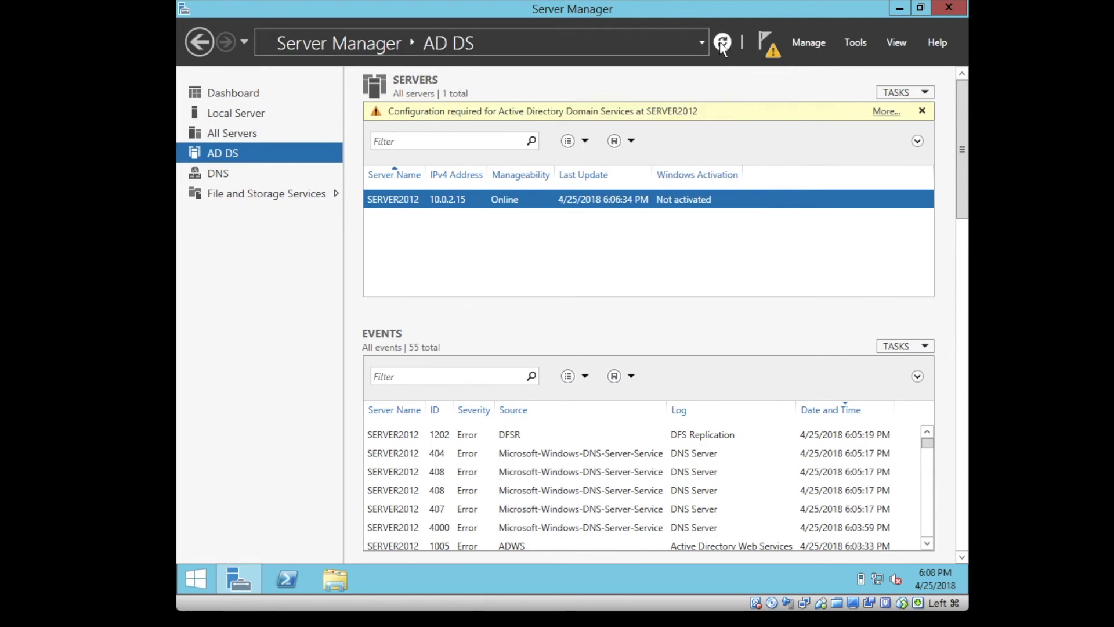
click(759, 49)
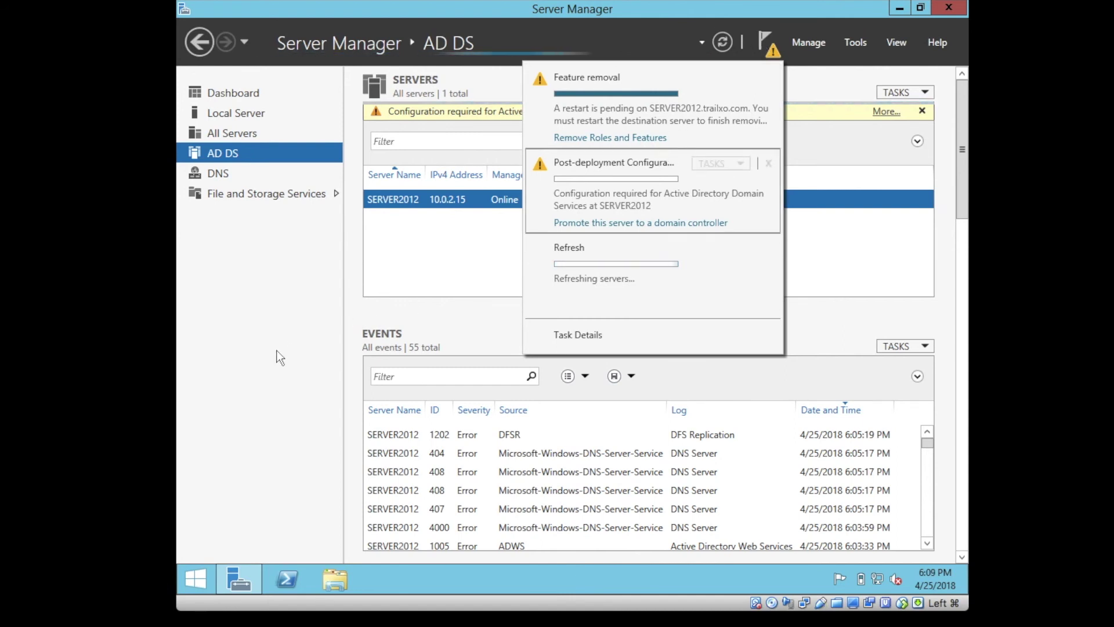
click(293, 327)
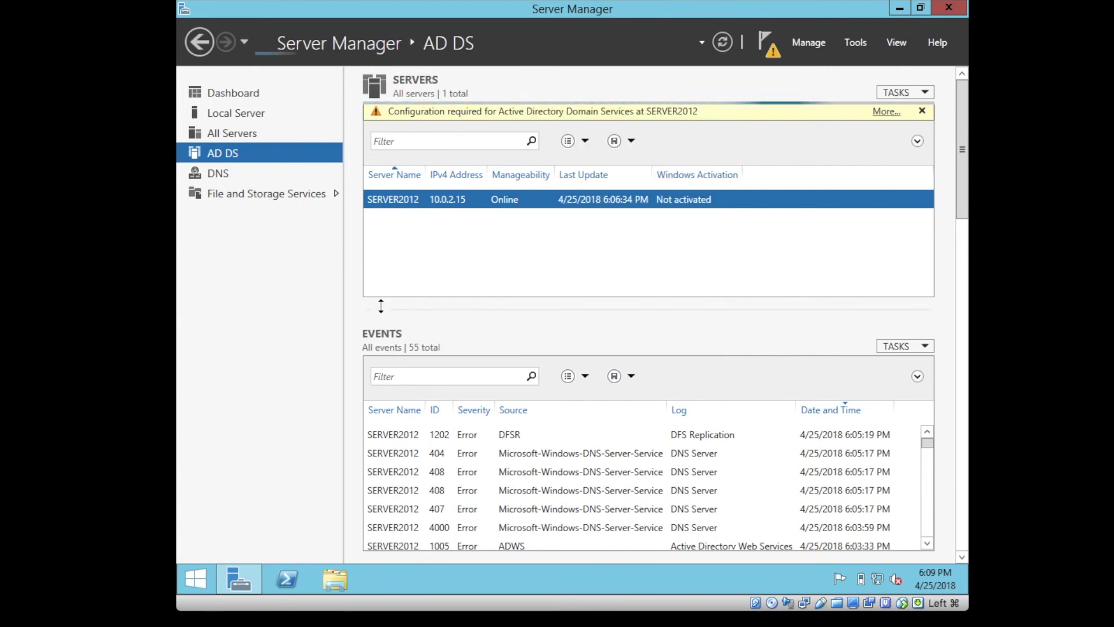
click(770, 47)
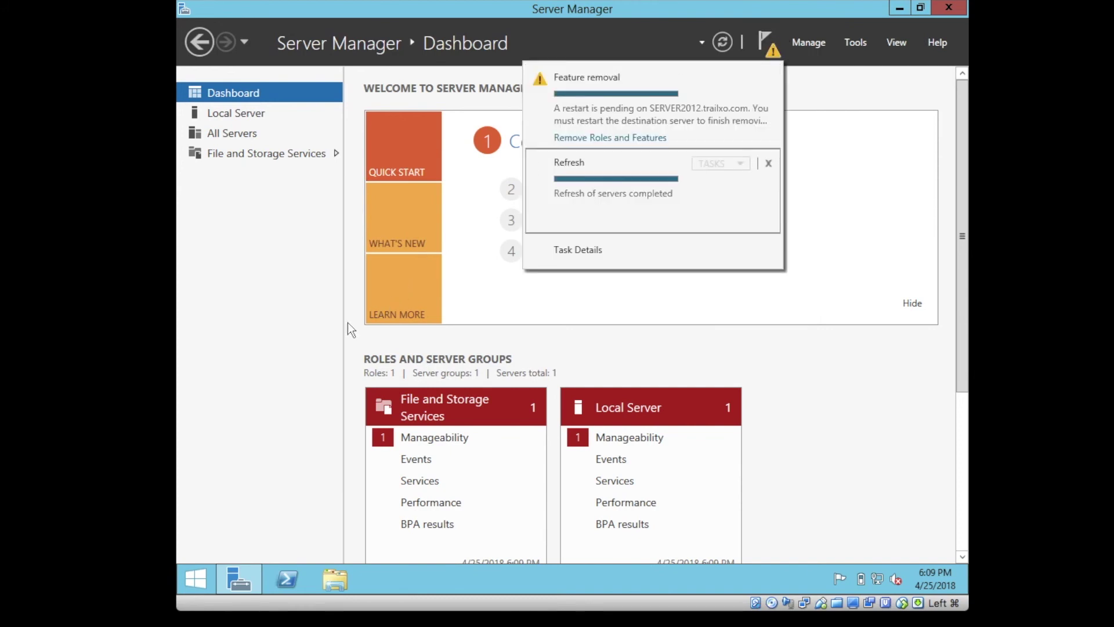
Update and restart the server with the shutdown reason Other (Unplanned).
right_click(197, 578)
mouse_move(350, 550)
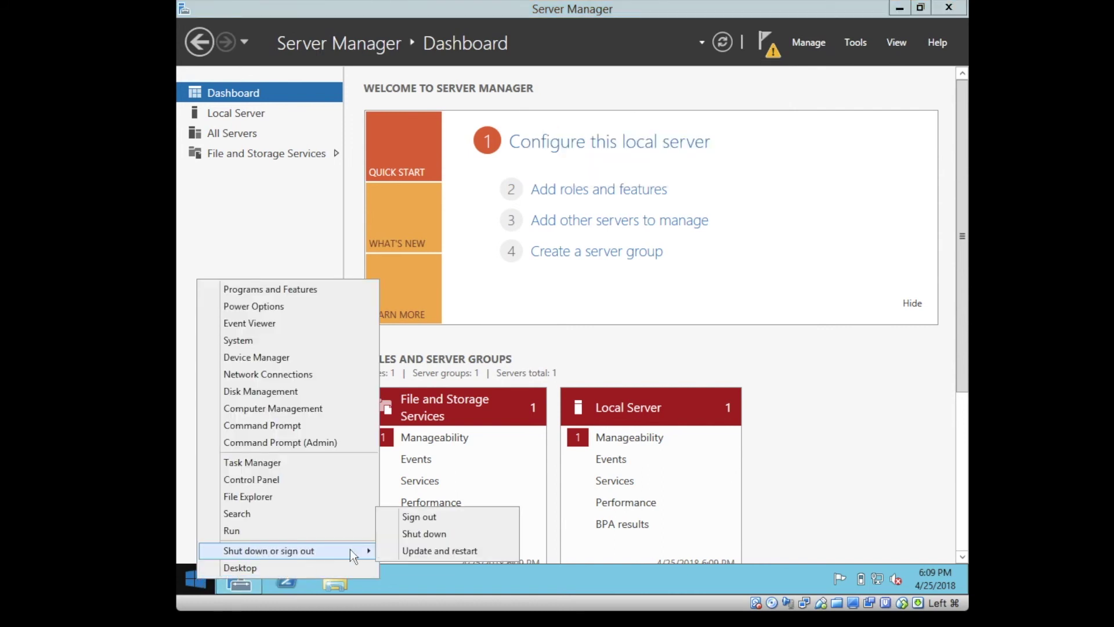
click(415, 548)
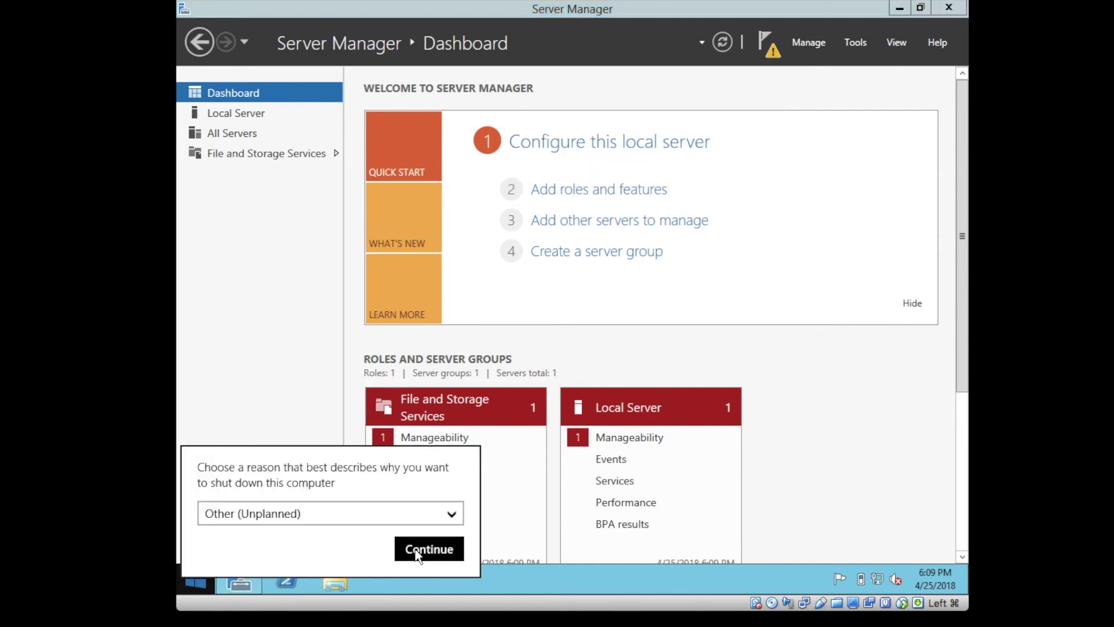
click(416, 549)
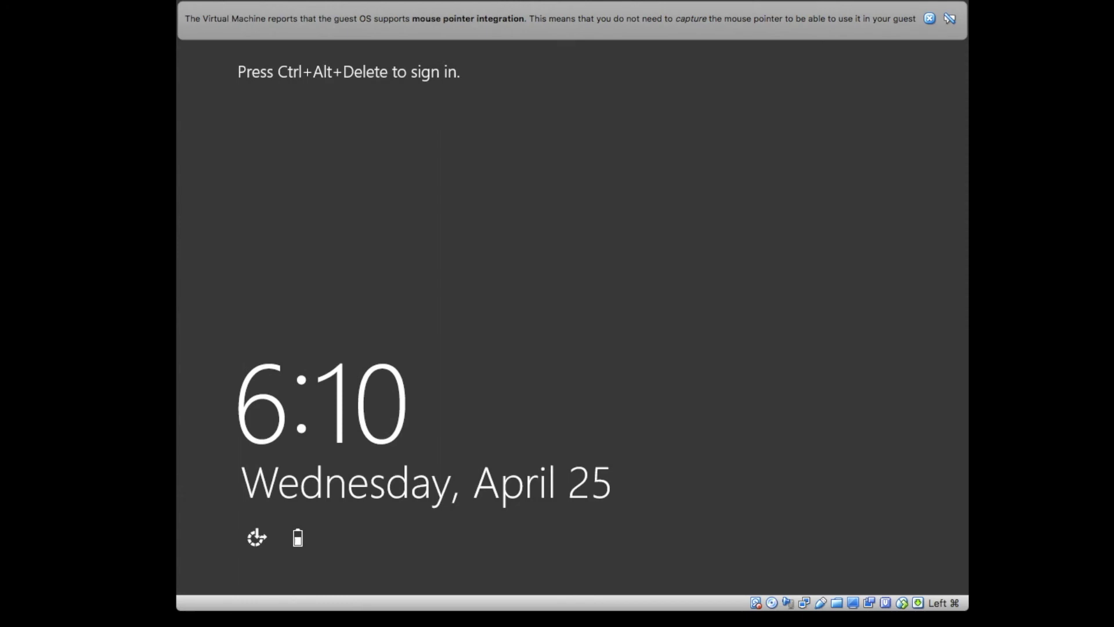
Sign back in as Administrator with the account password after the restart and dismiss the mouse pointer integration message.
key(ctrl+alt+Delete)
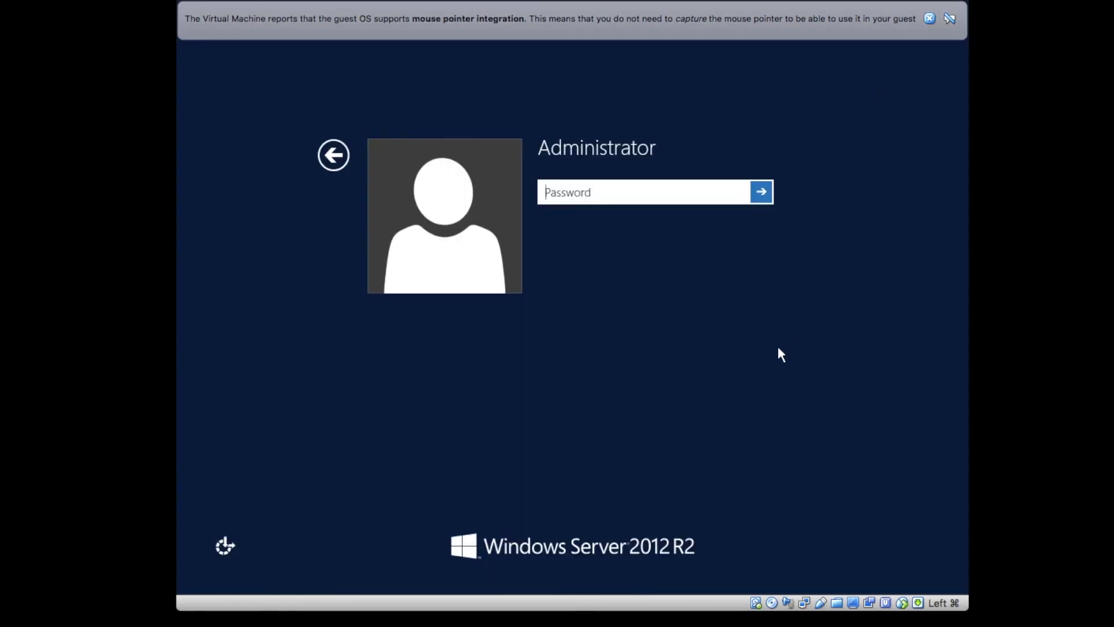
text(•••••••)
key(Return)
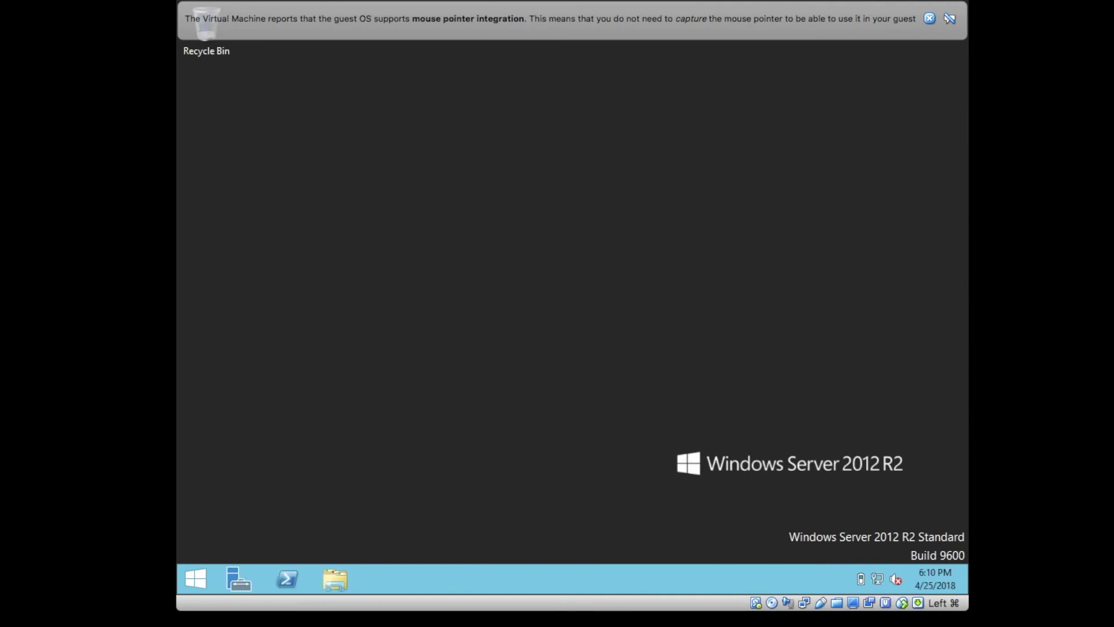
click(930, 18)
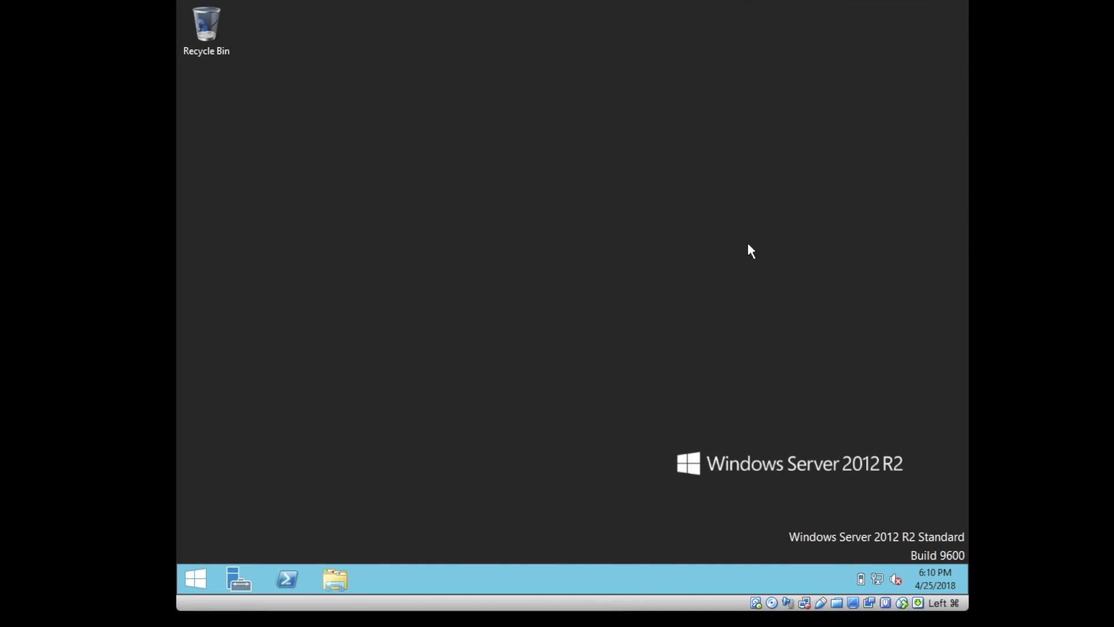